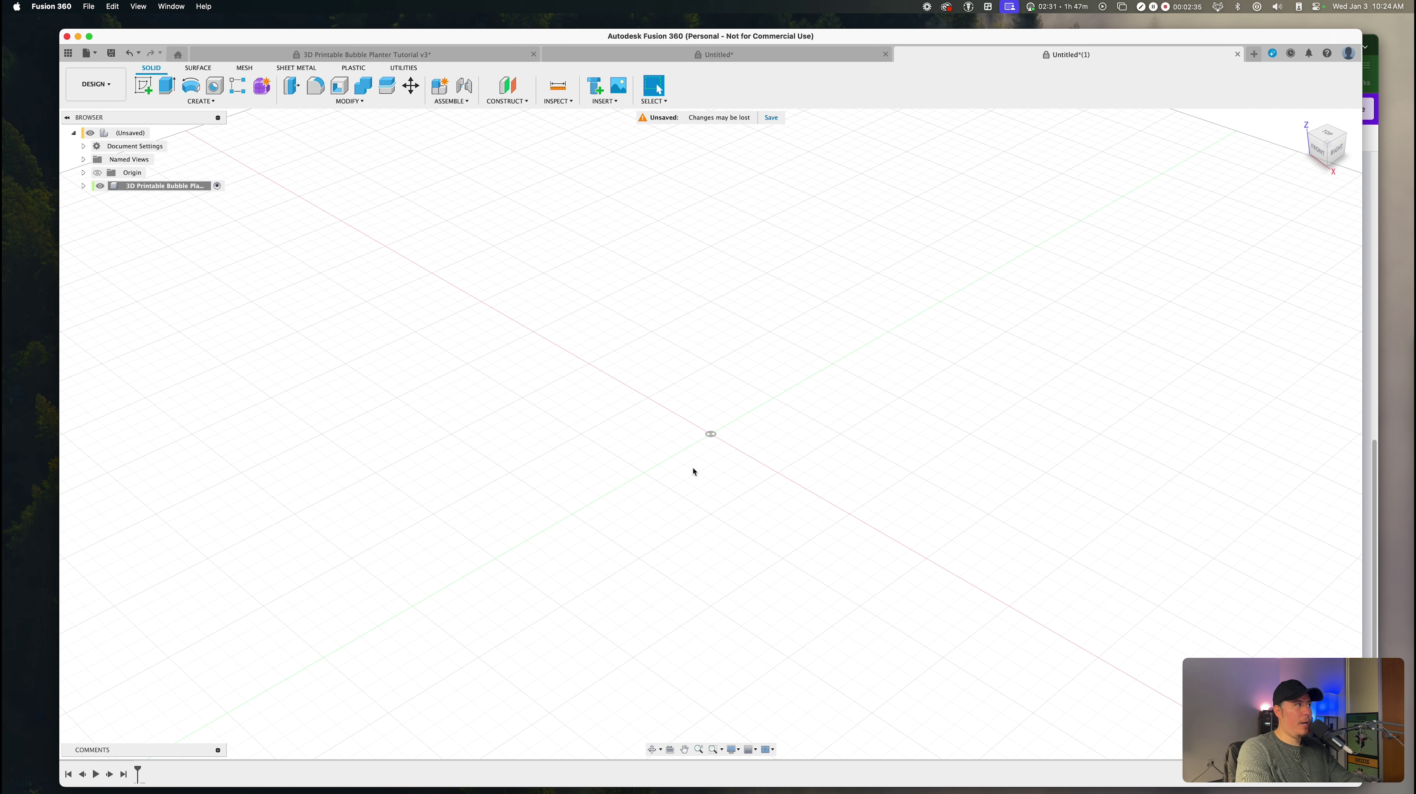
Step: Start a sketch on the front plane and draw a vertical 75 mm line upward from the origin
click(143, 86)
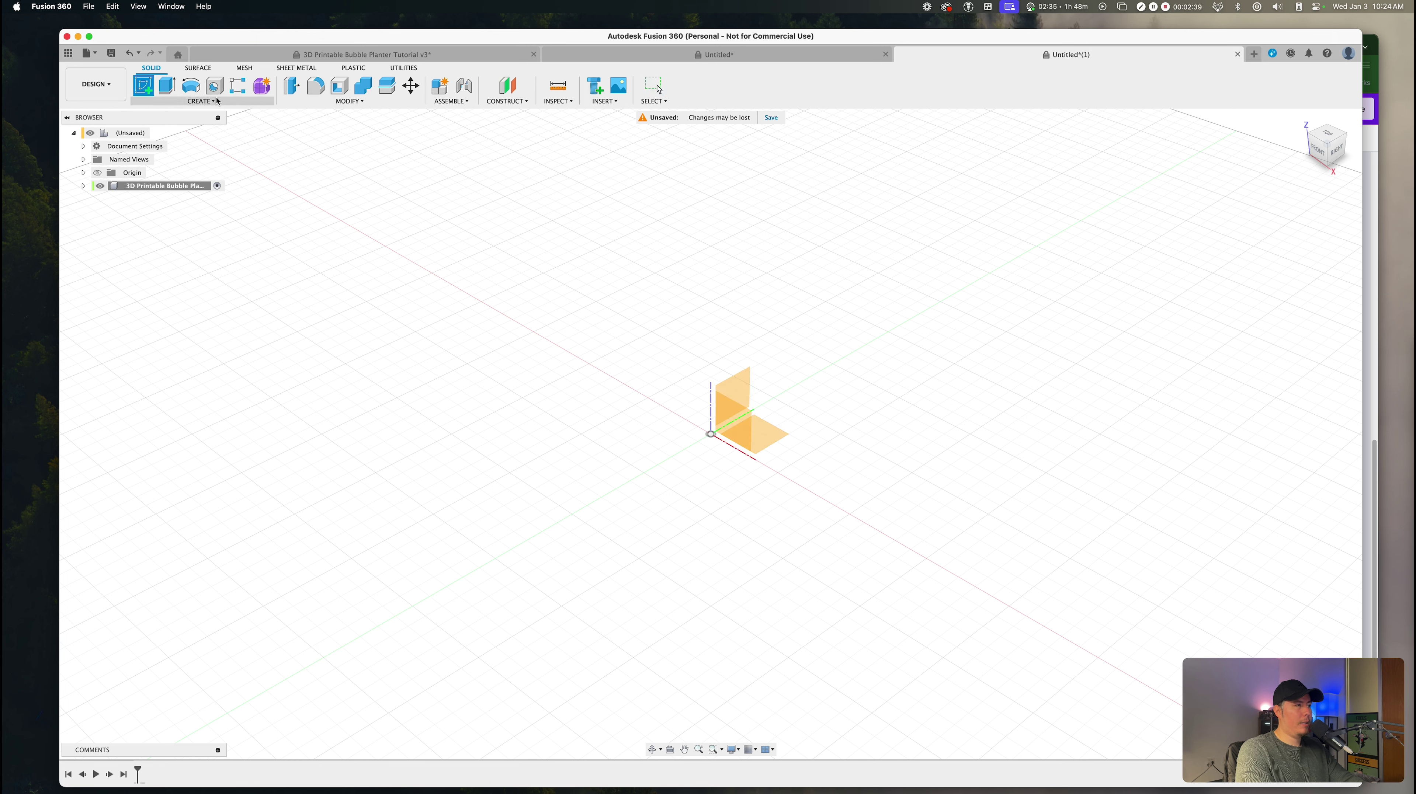
click(736, 414)
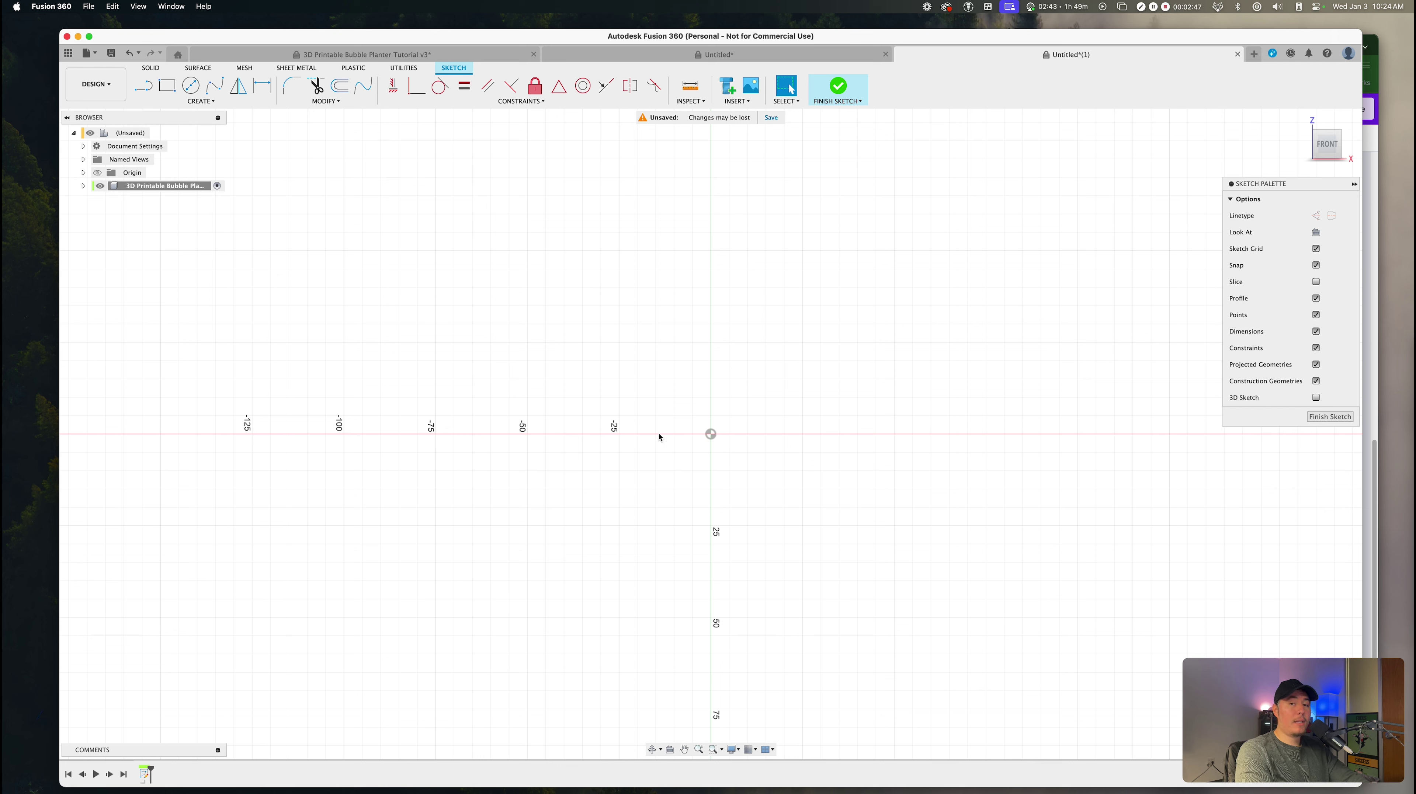
key(l)
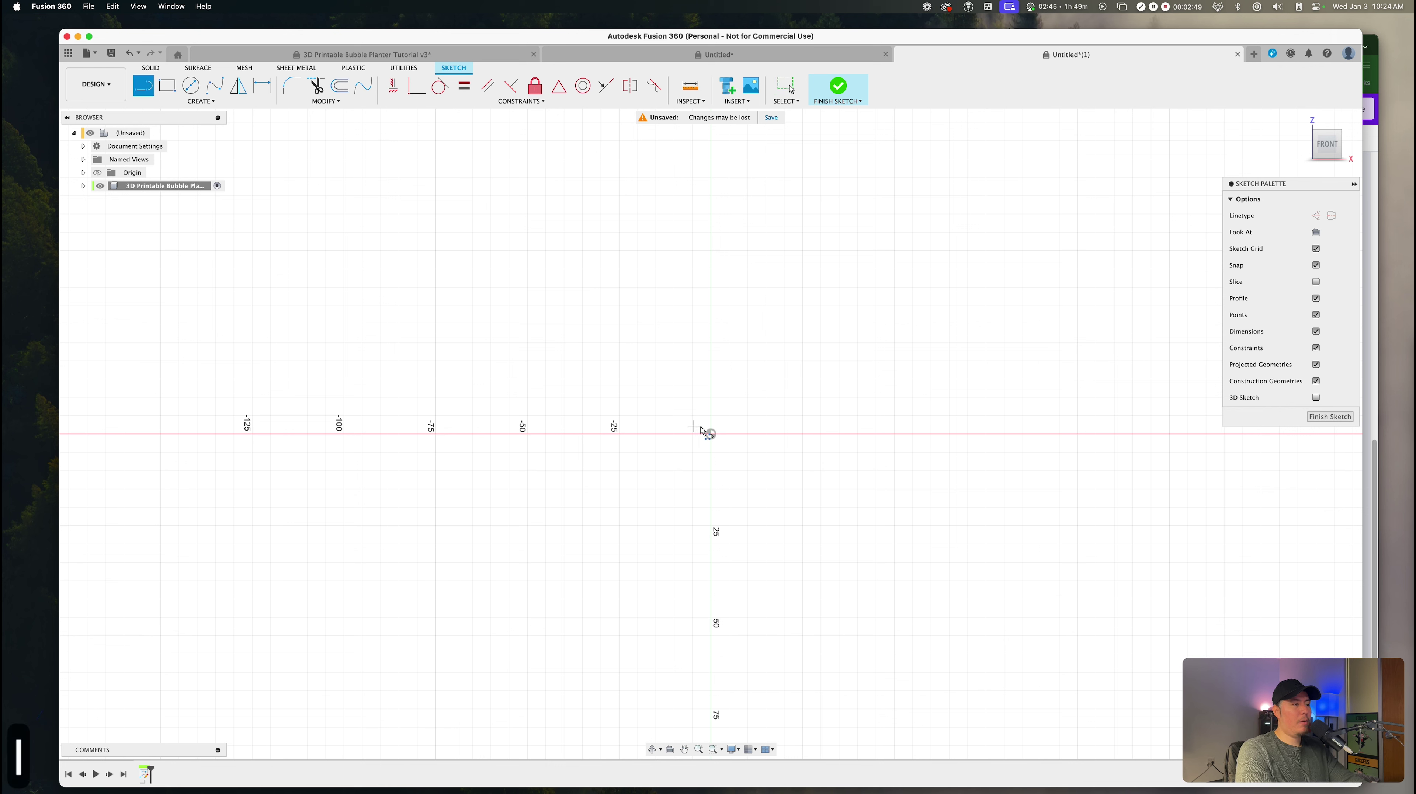
click(711, 435)
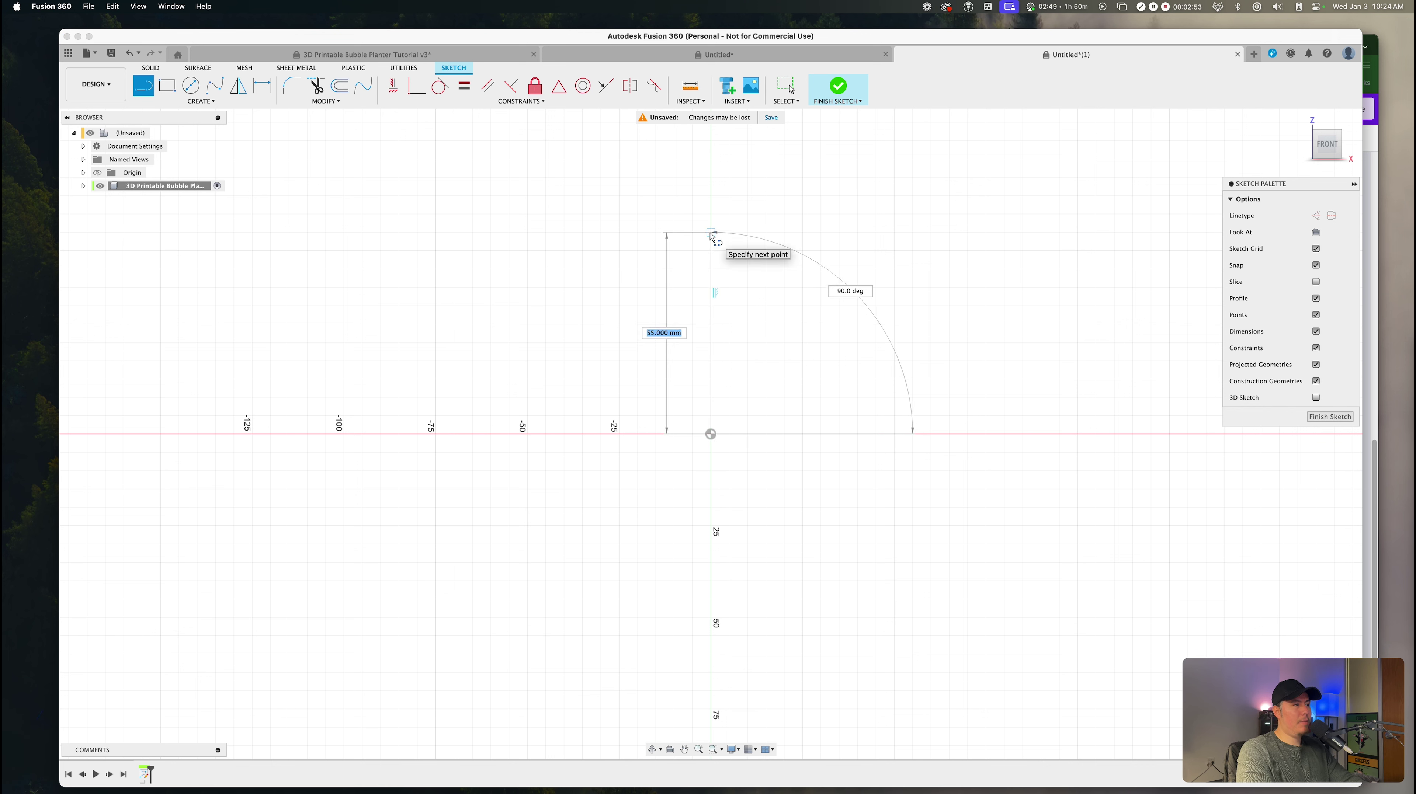
text(75)
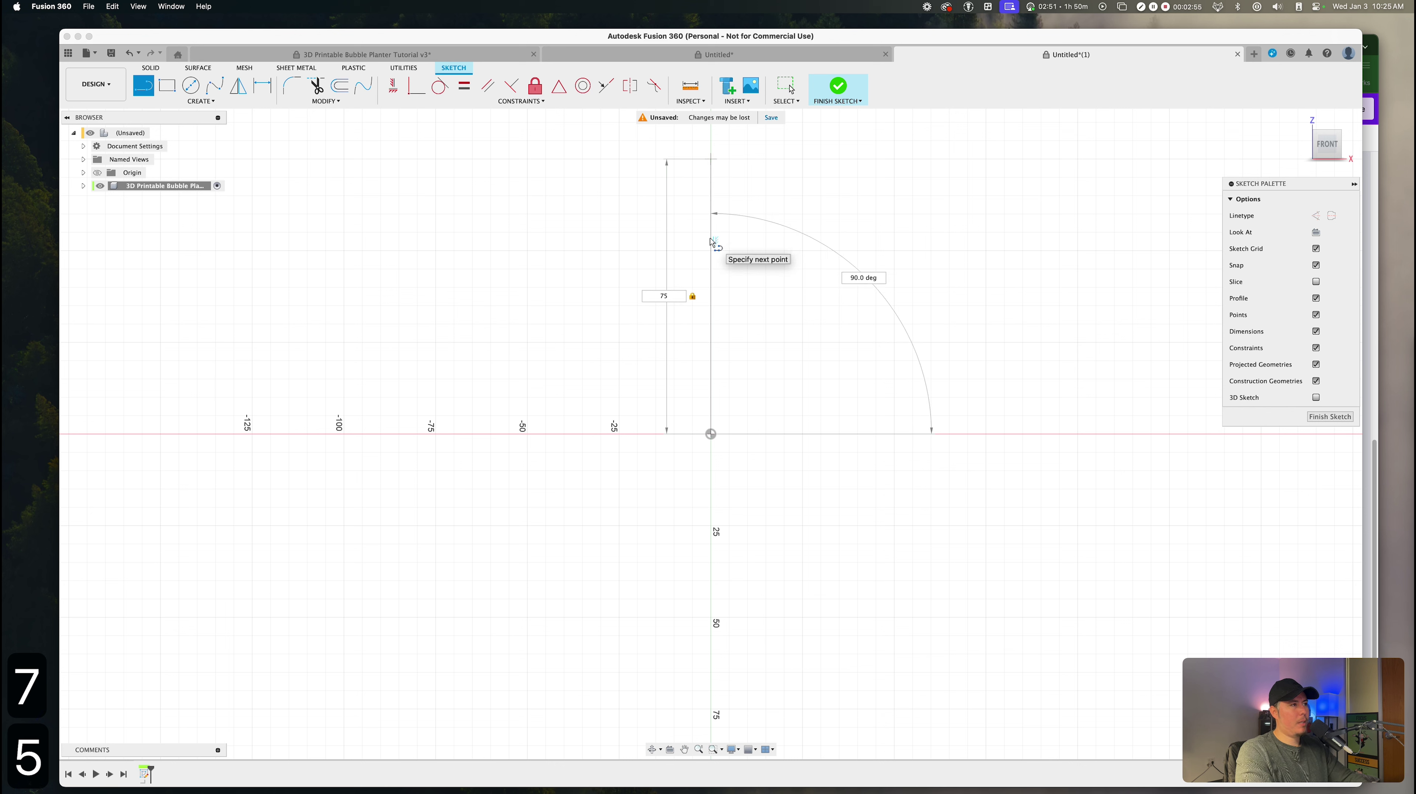
key(Return)
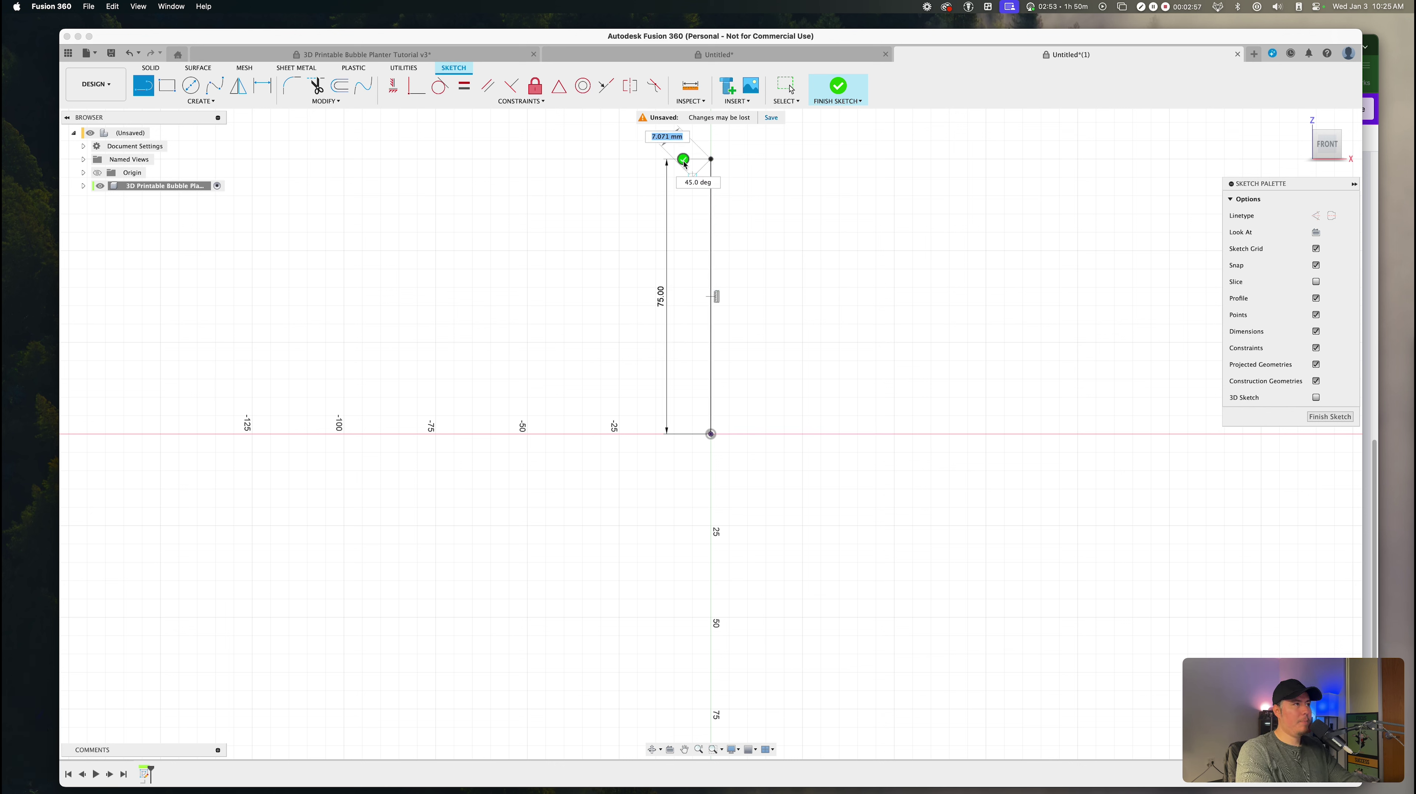
key(Escape)
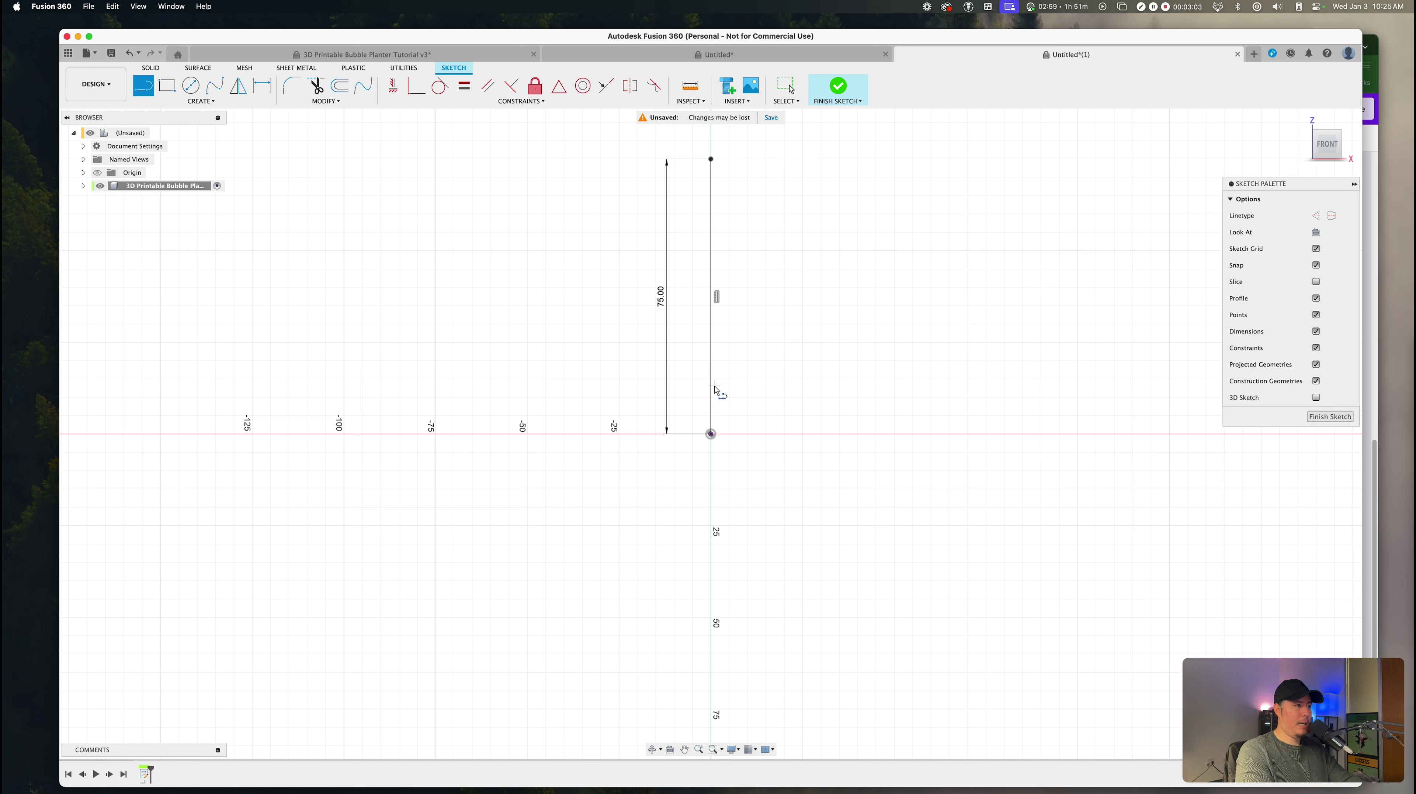
Step: Draw lines from the origin 35 mm toward negative X, 18 mm up and horizontally back to the vertical line, closing a rectangle
click(711, 434)
text(4)
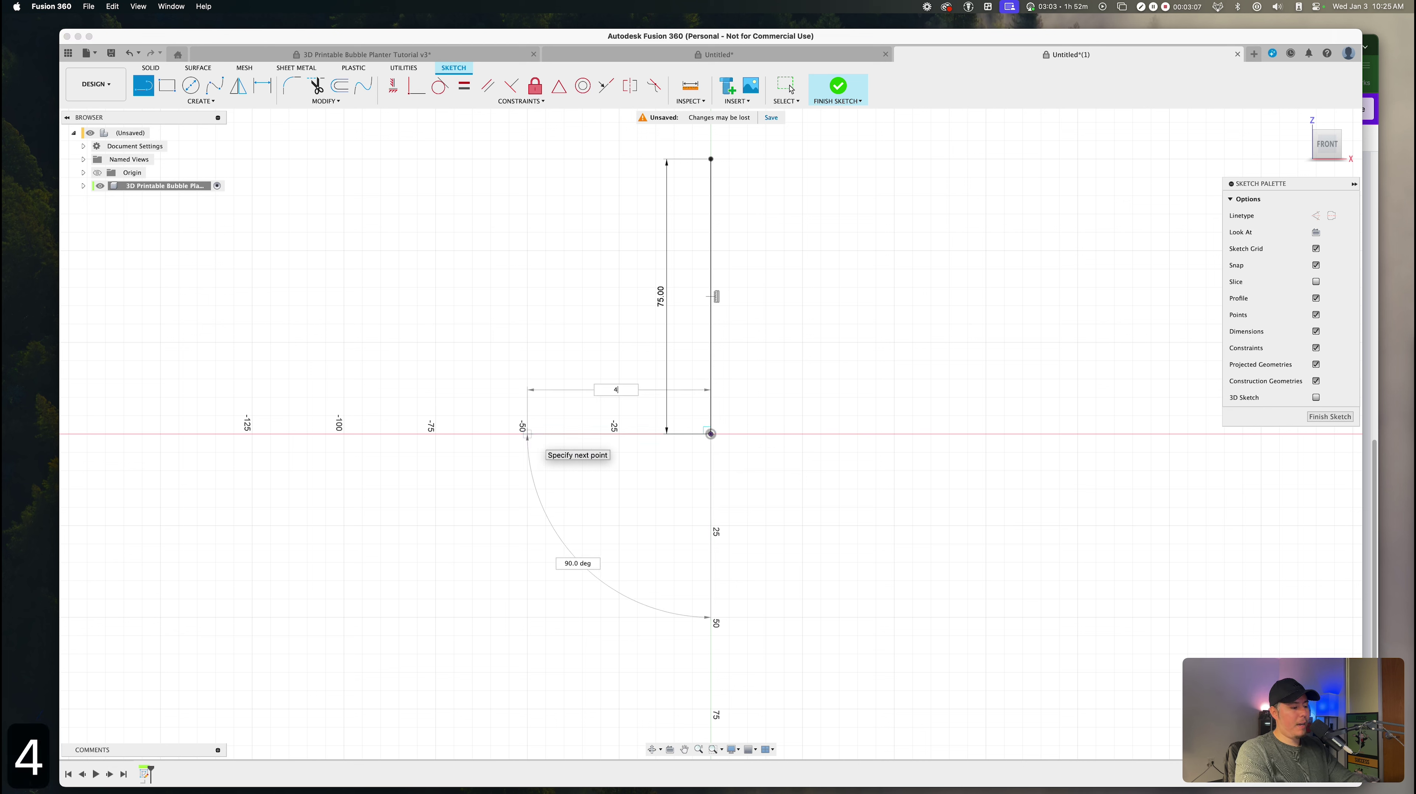
key(BackSpace)
text(35)
click(582, 434)
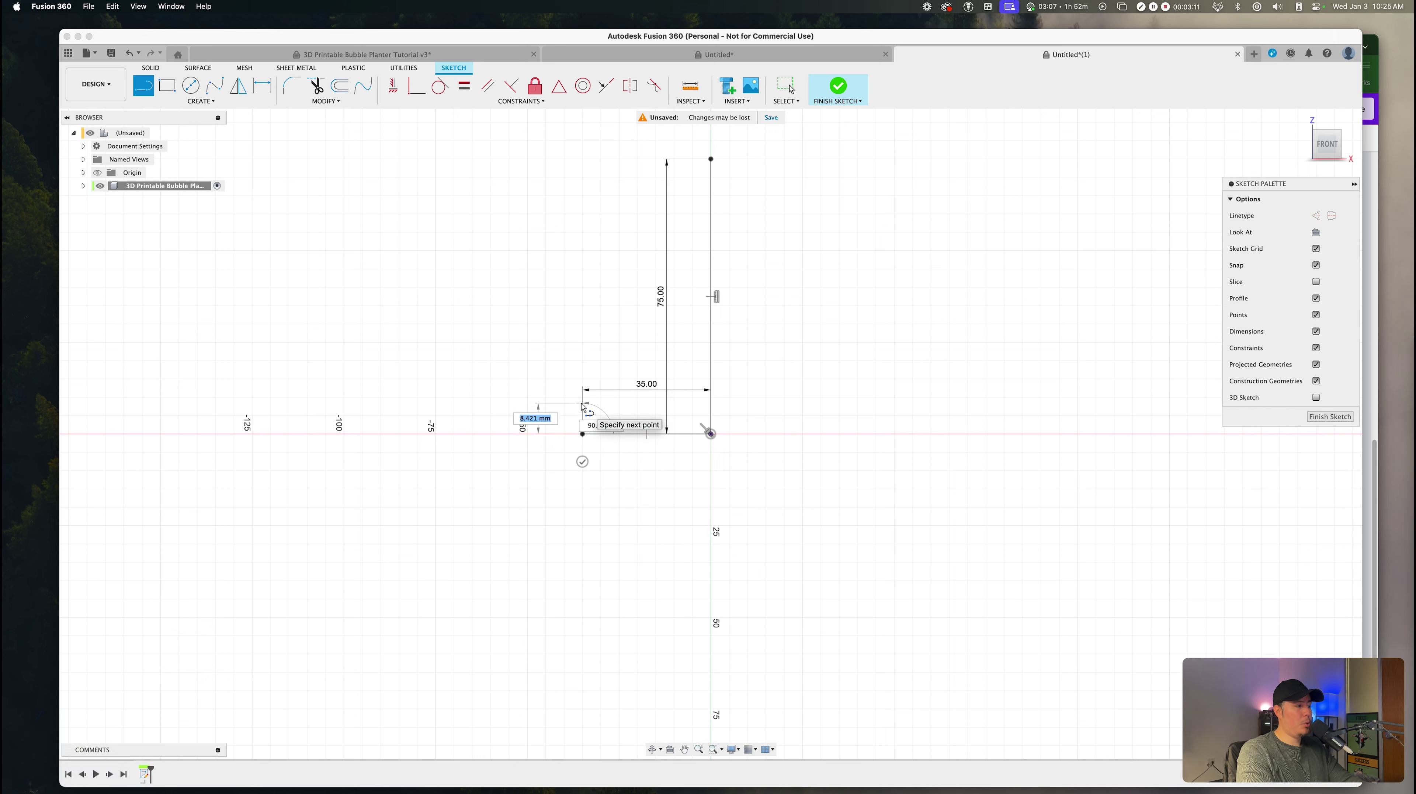
text(18)
key(Return)
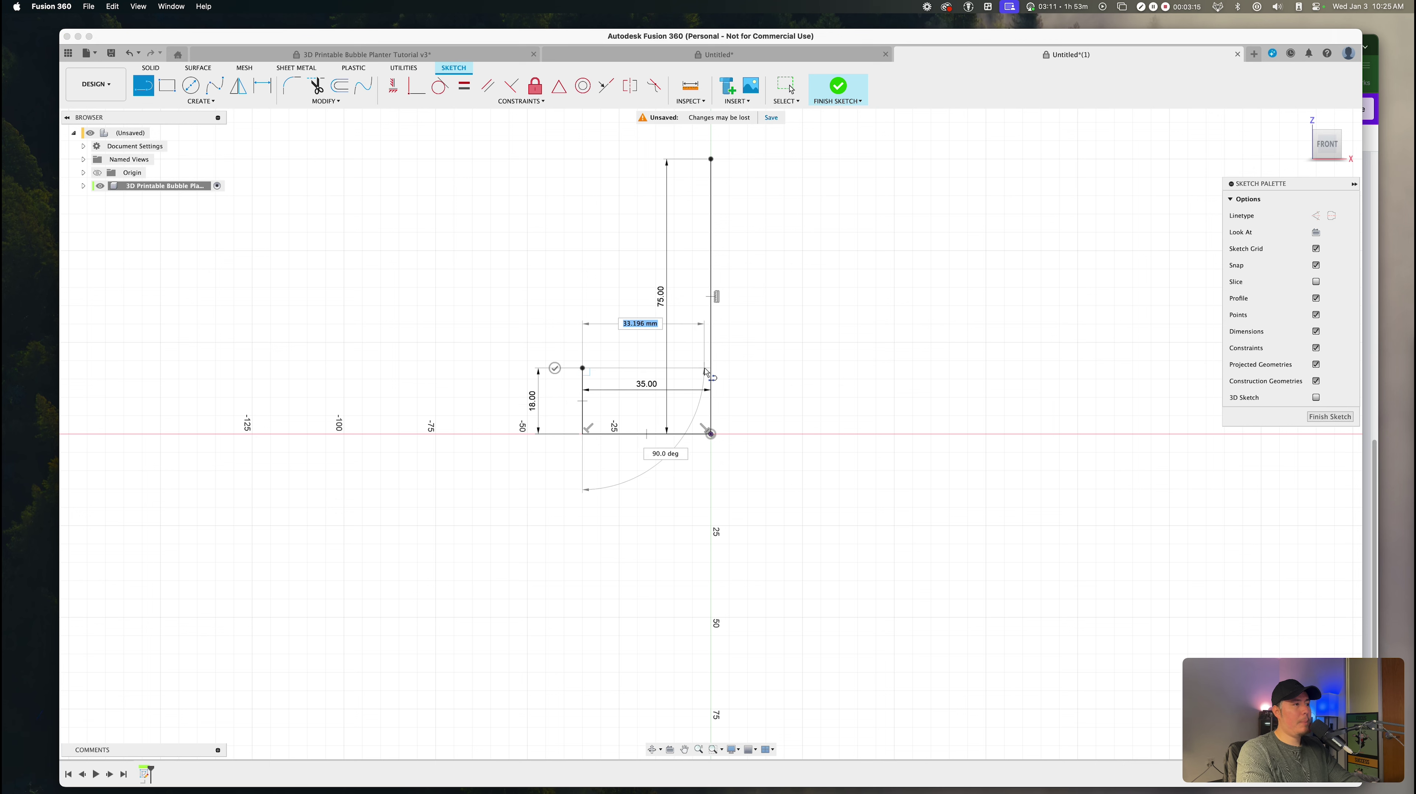
click(710, 369)
middle_drag(728, 173, 760, 214)
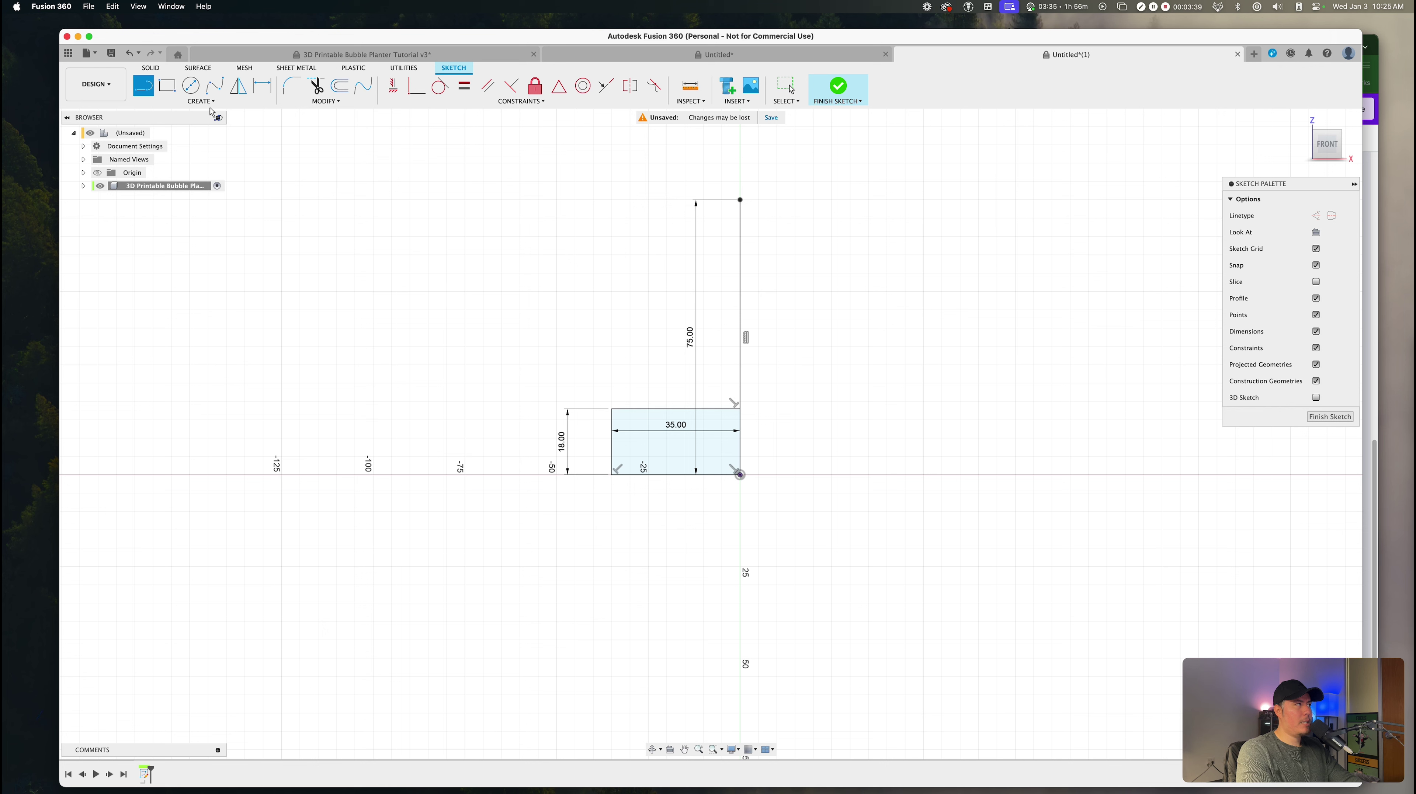
Step: Draw an 18 mm diameter circle centred on the midpoint of the rectangle's outer vertical edge and finish the sketch
click(190, 87)
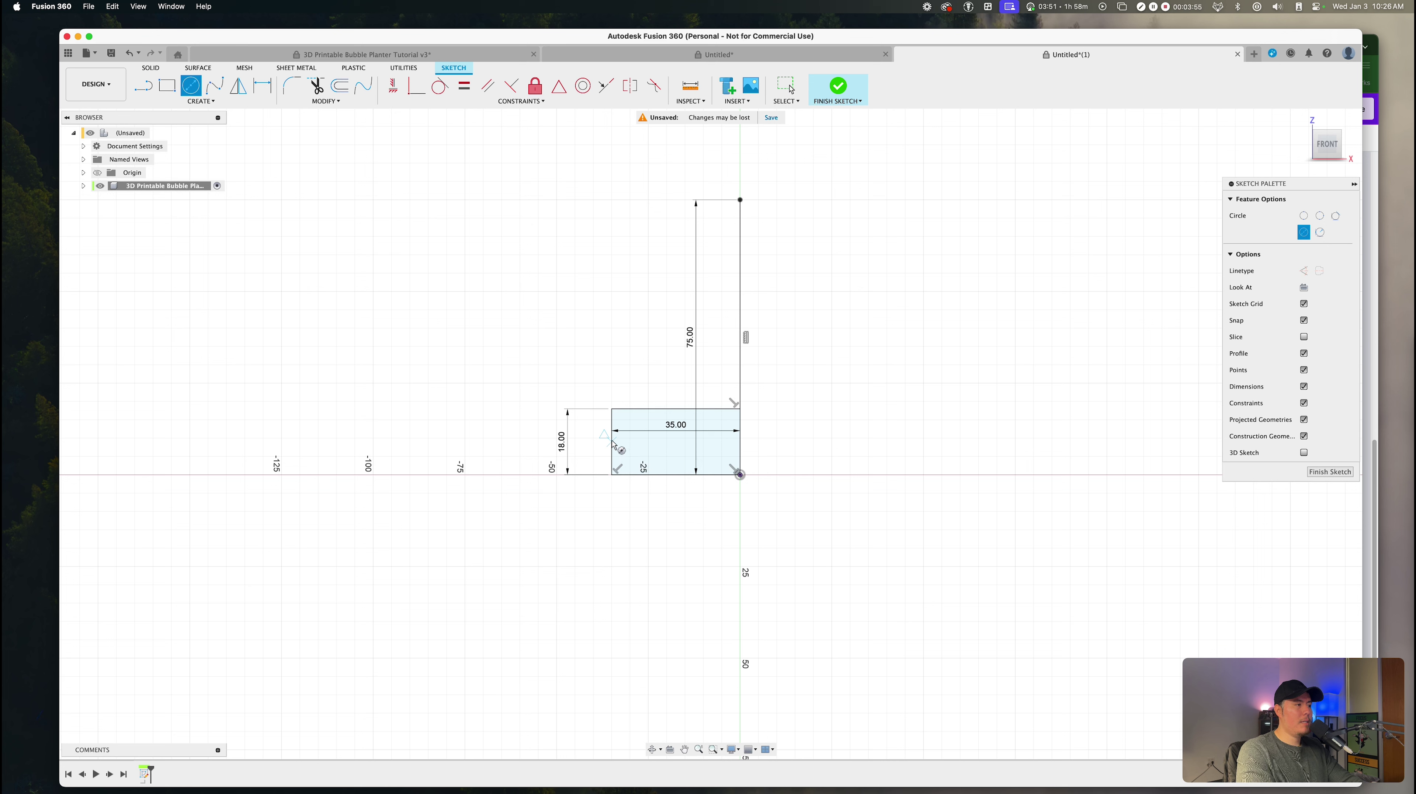
click(612, 442)
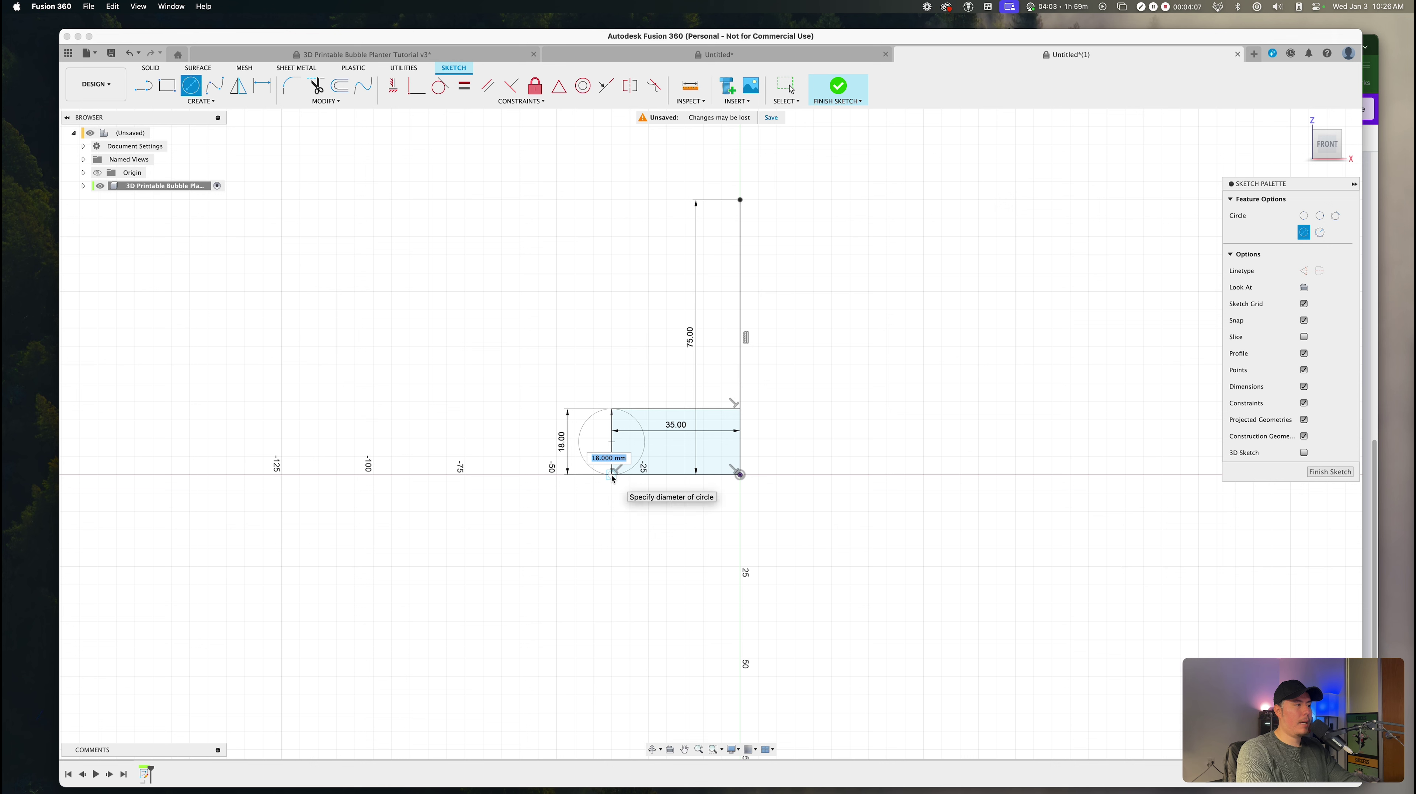
click(611, 476)
key(Escape)
mouse_move(666, 482)
middle_down()
mouse_move(645, 509)
mouse_move(650, 521)
mouse_move(670, 507)
mouse_move(629, 509)
mouse_move(648, 510)
middle_up()
key(c)
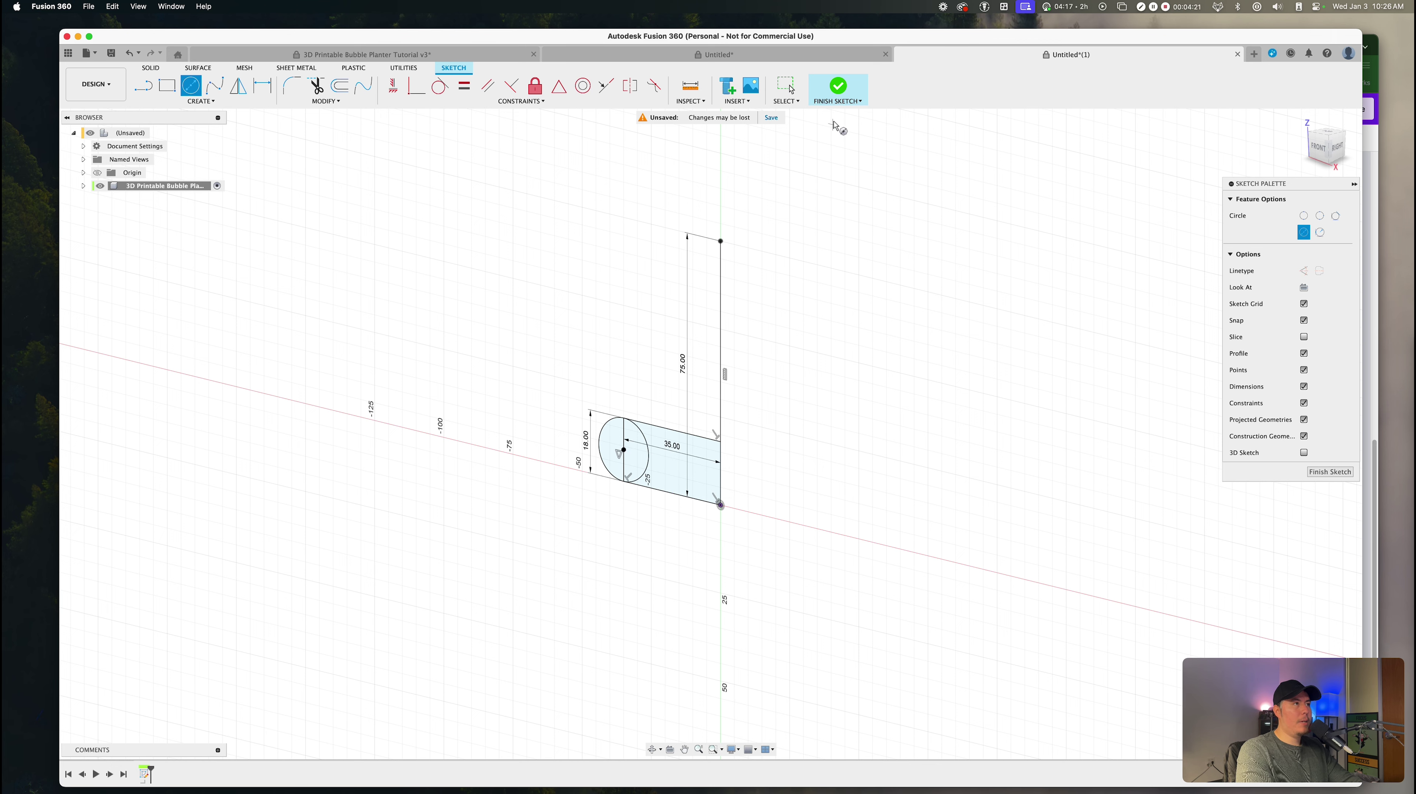
click(835, 88)
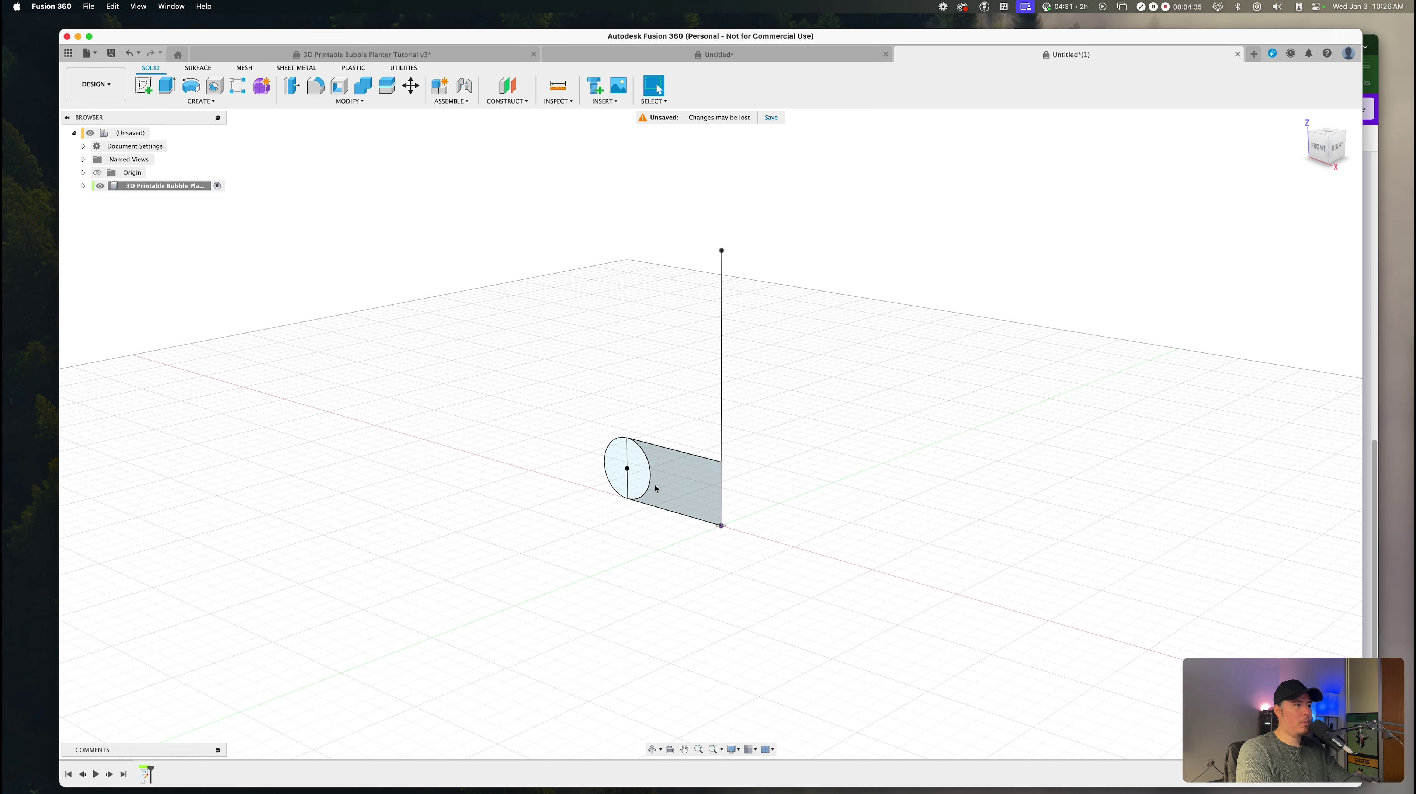
Step: Revolve both circle halves and the rest of the rectangle 360 degrees about the 75 mm vertical line as a new body
key(s)
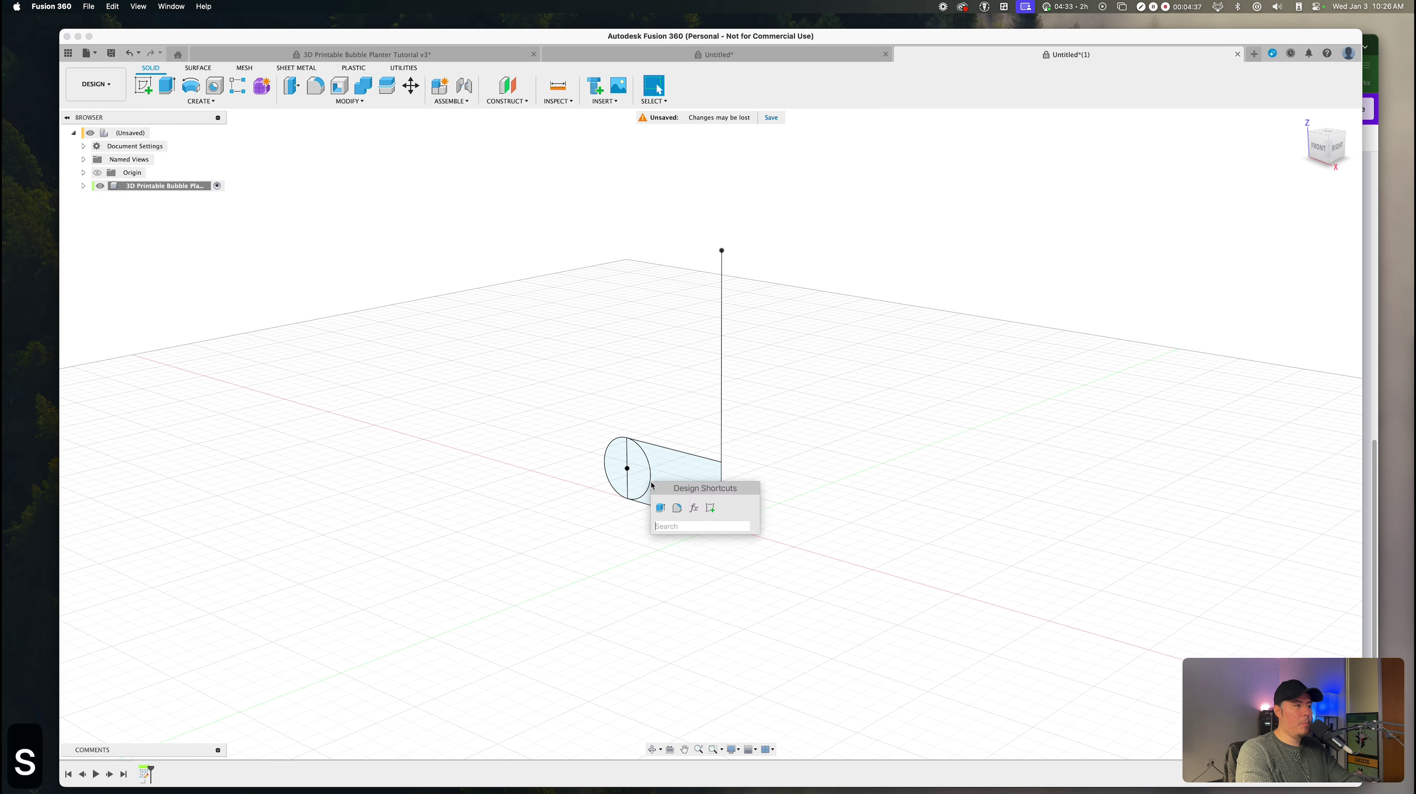
text(revolve)
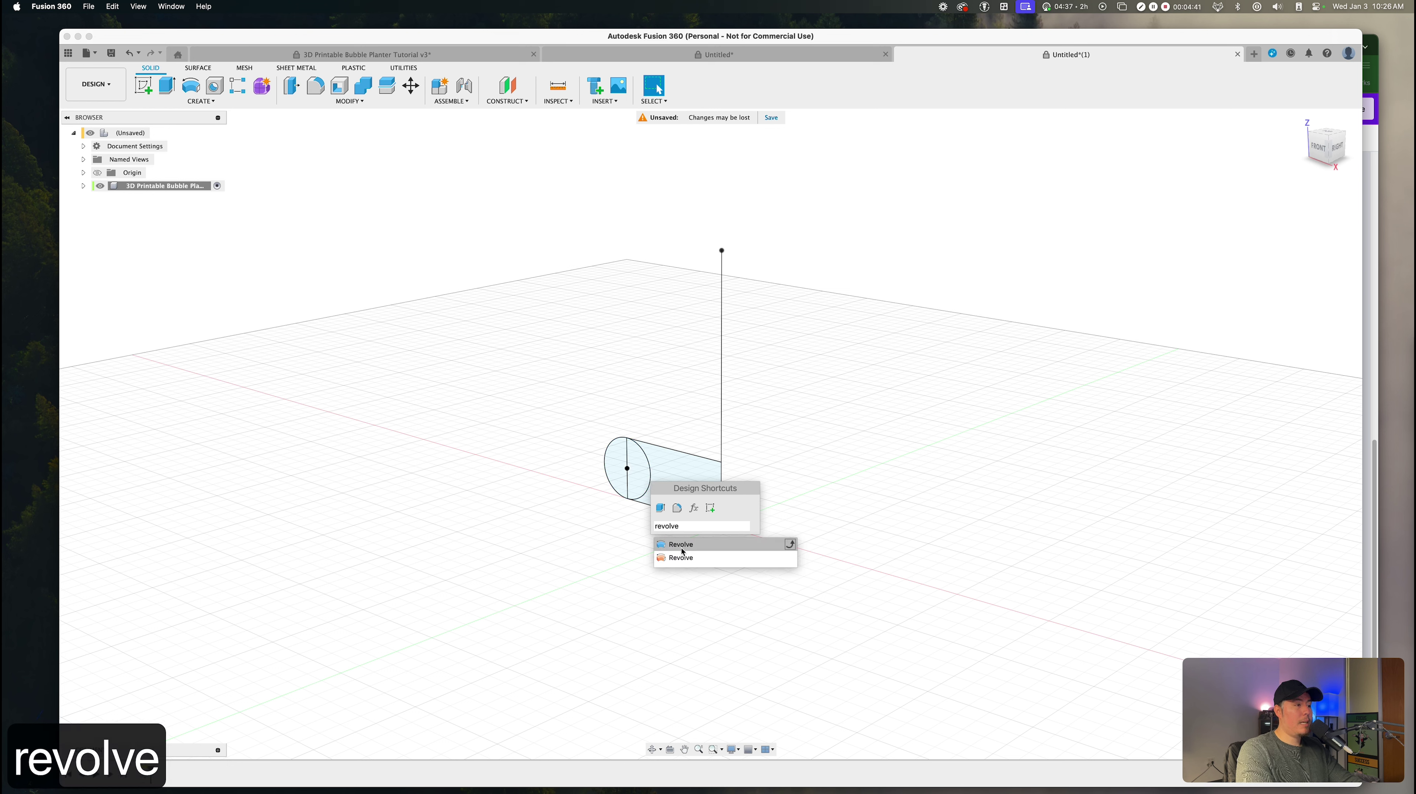
click(662, 548)
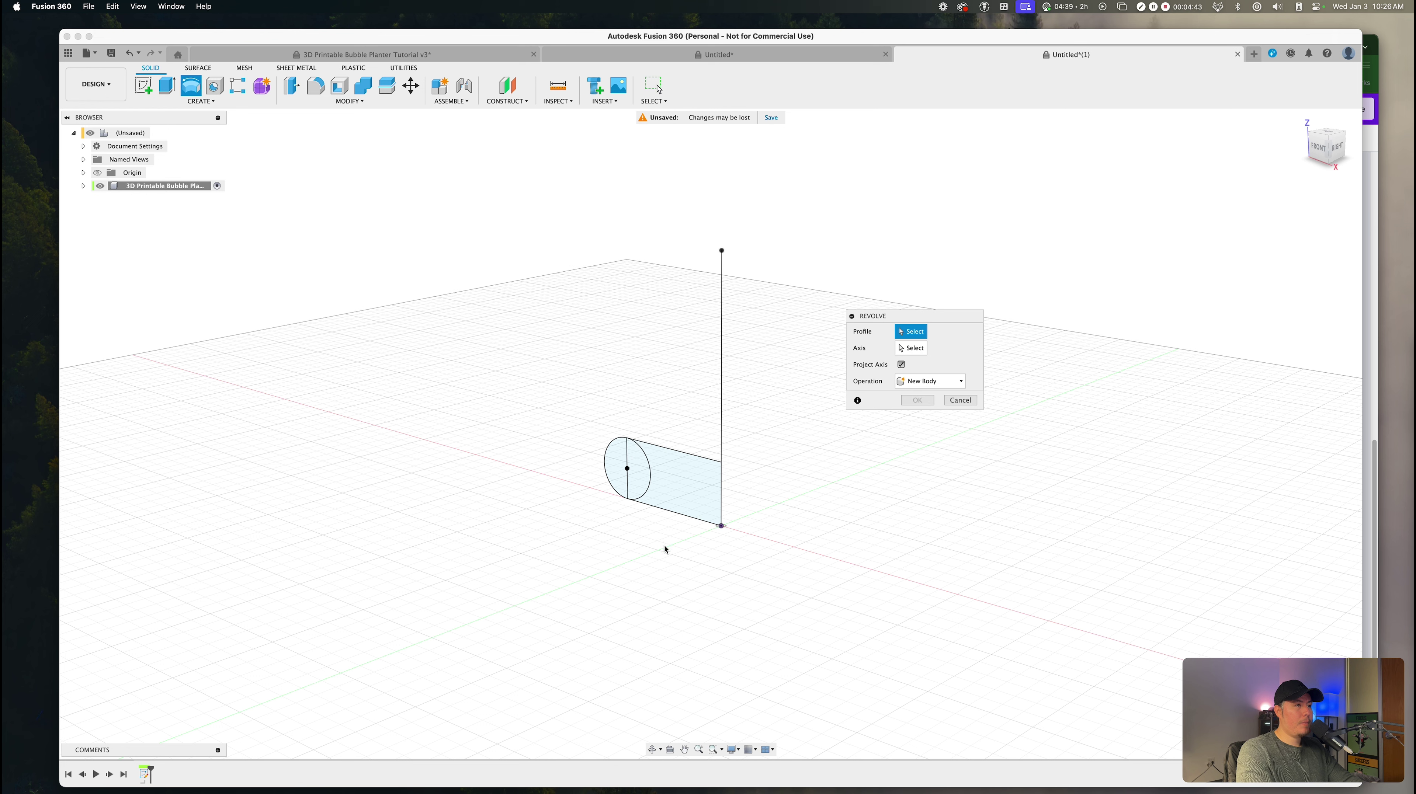
drag(886, 316, 837, 328)
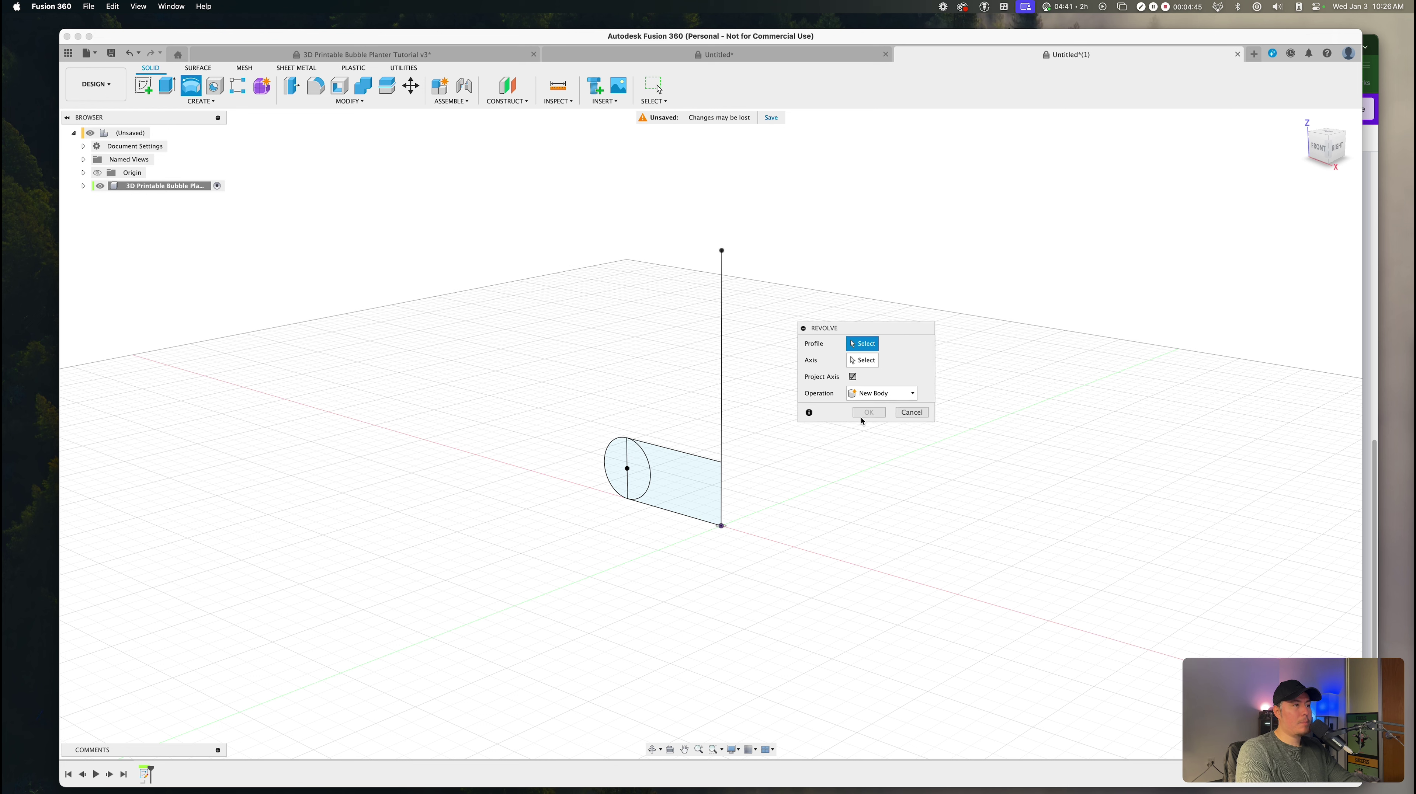
drag(845, 421, 850, 540)
drag(858, 331, 858, 316)
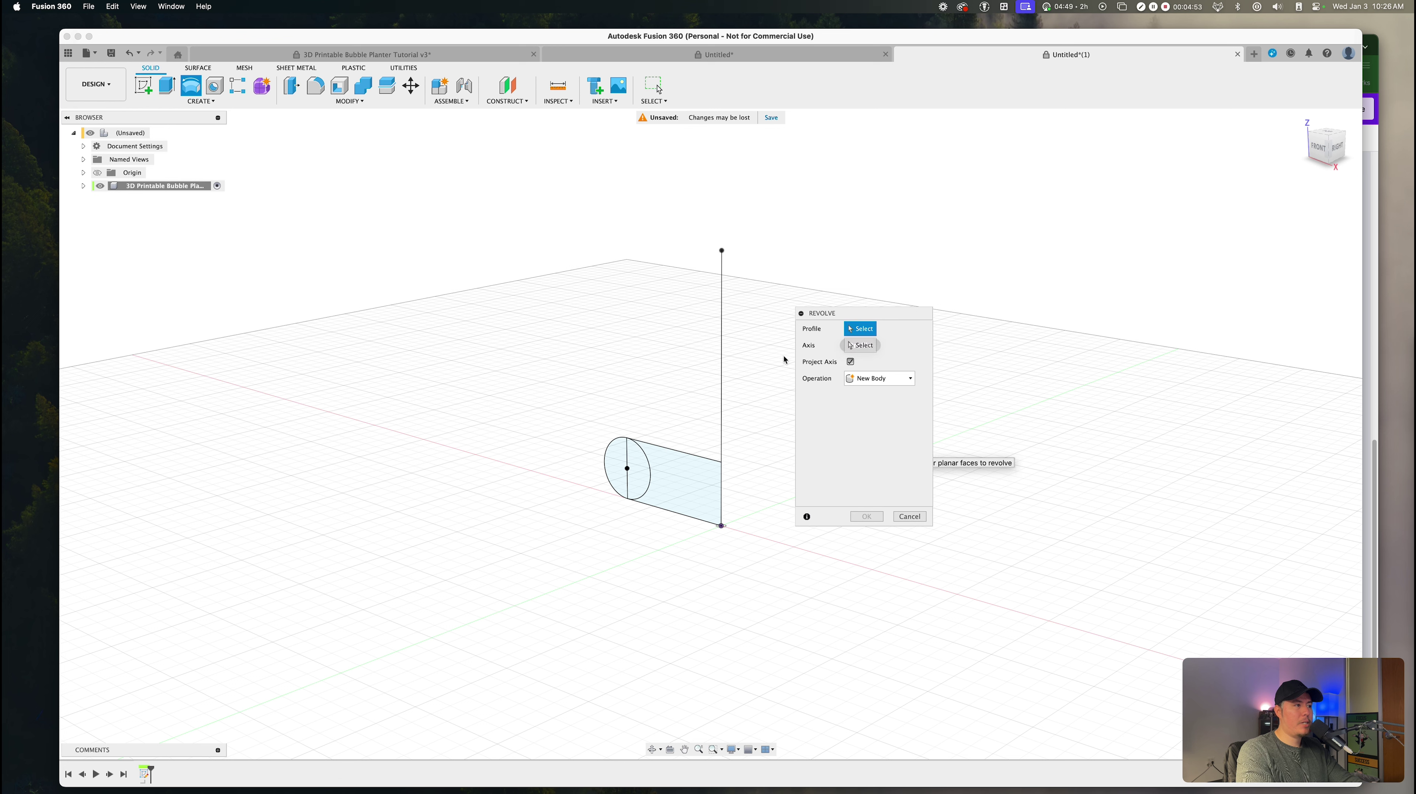
click(633, 470)
click(616, 469)
click(667, 469)
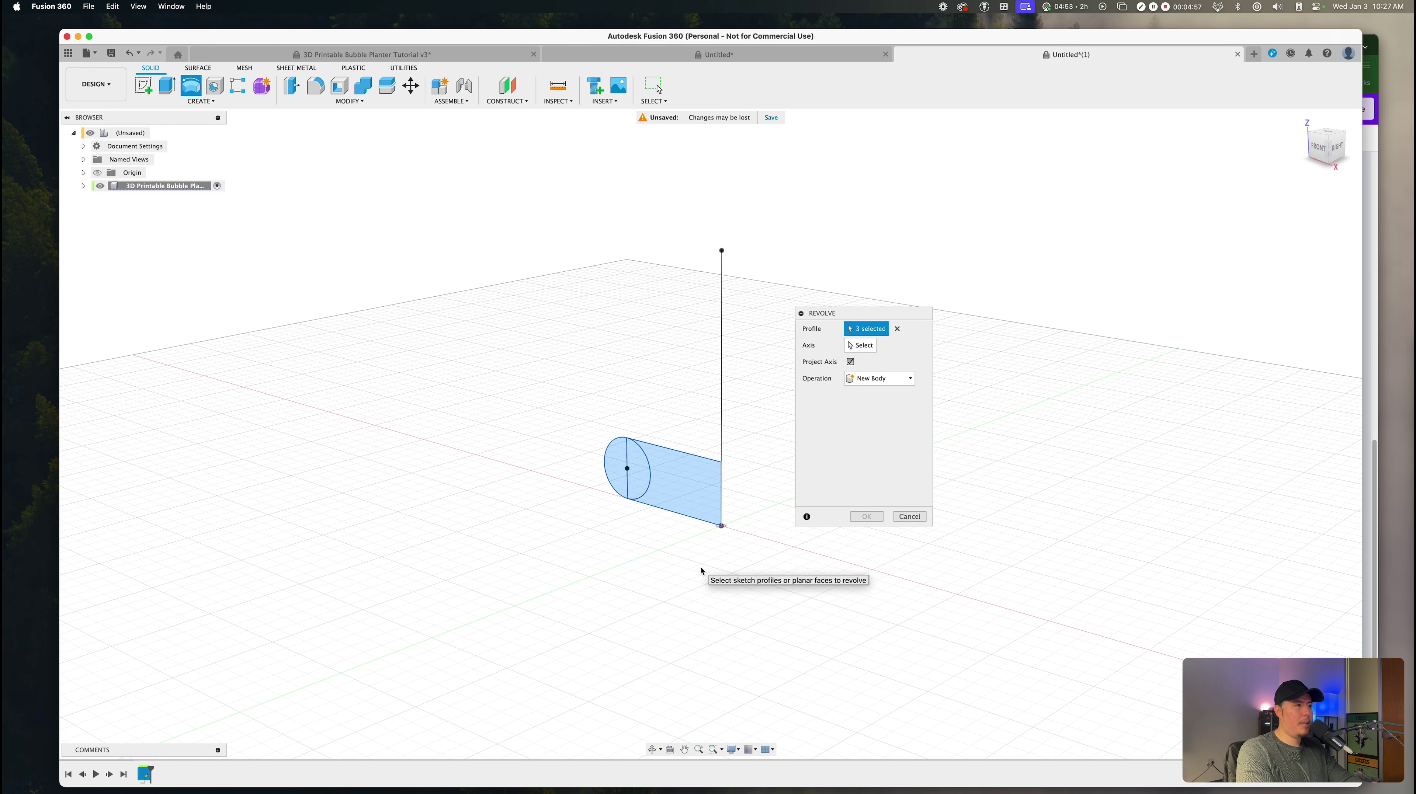
click(856, 348)
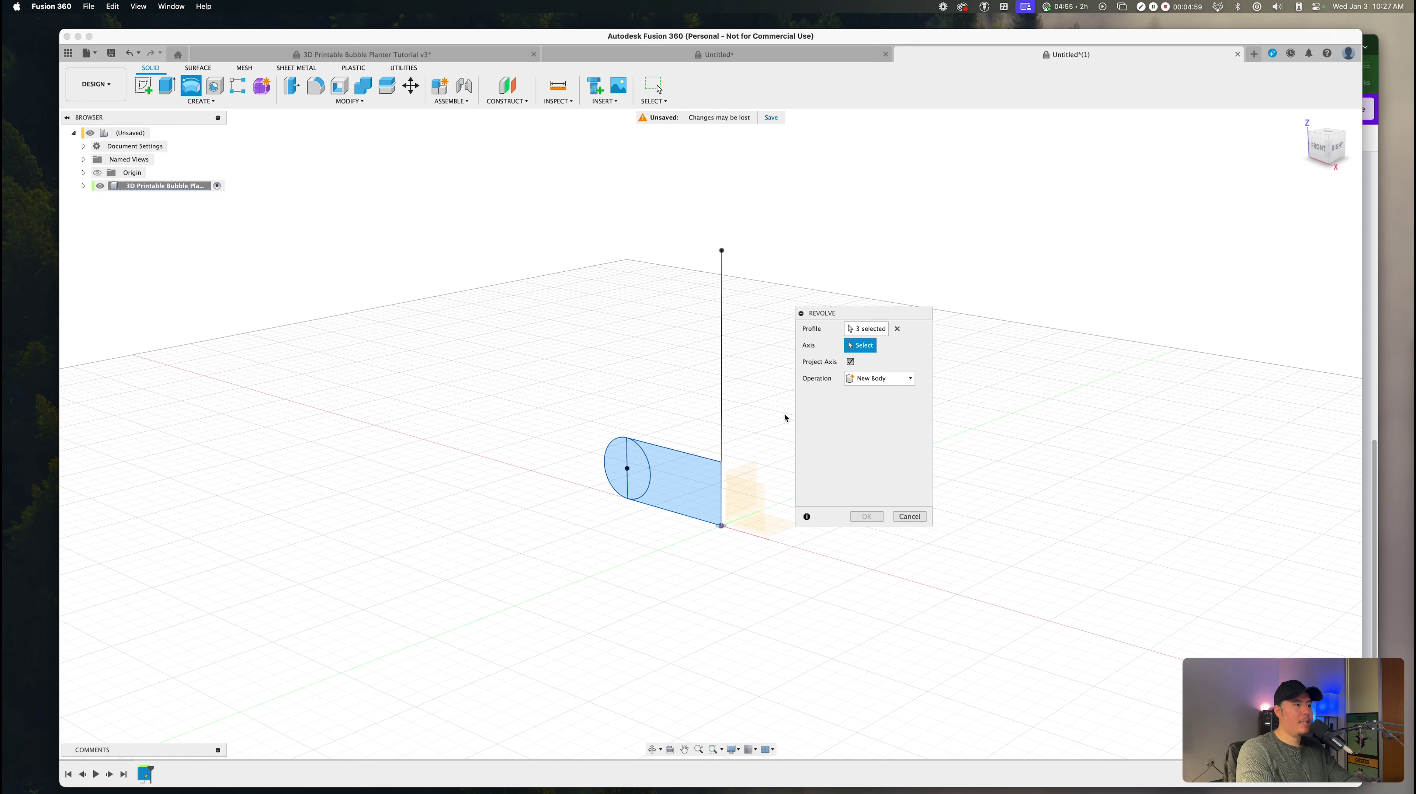
click(722, 331)
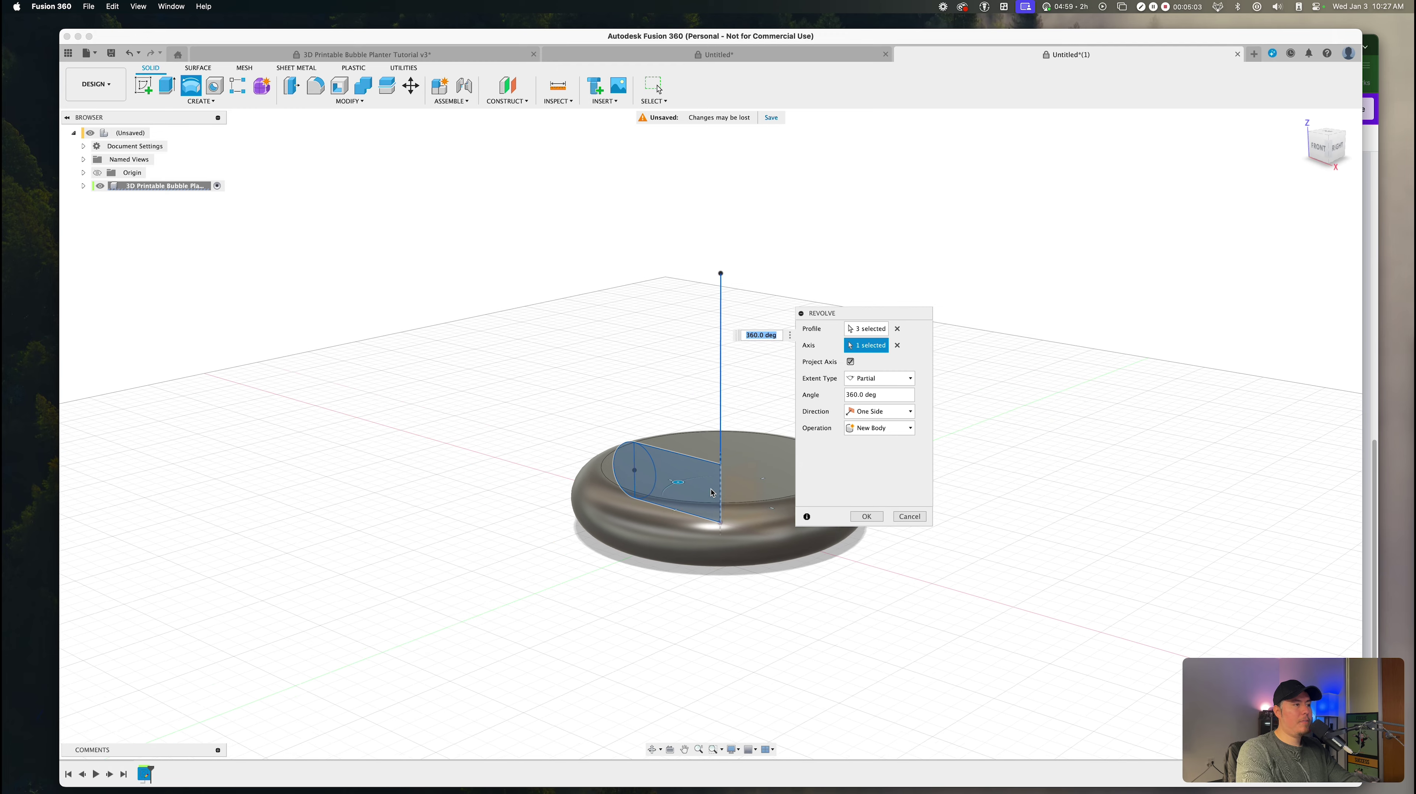
middle_drag(723, 462, 600, 450)
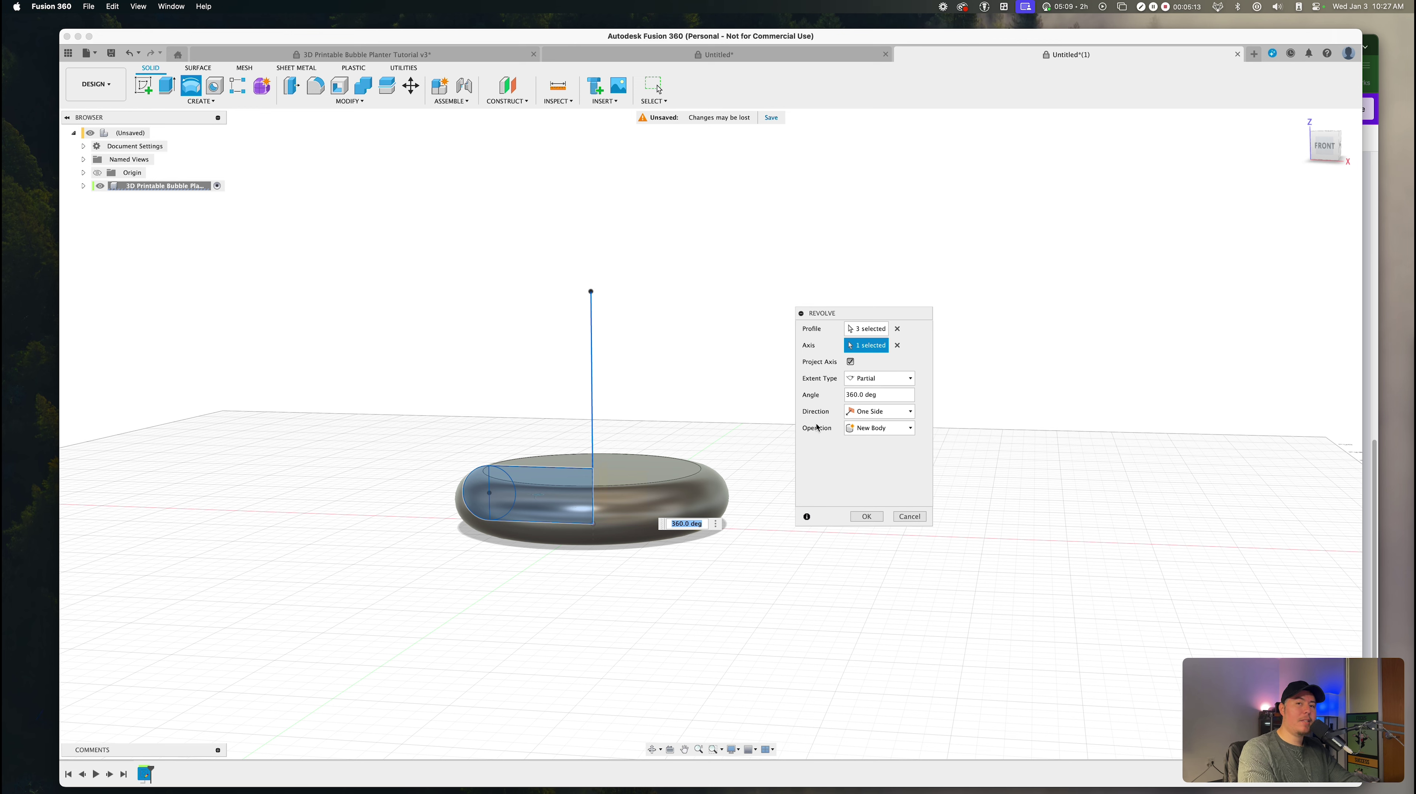
click(866, 516)
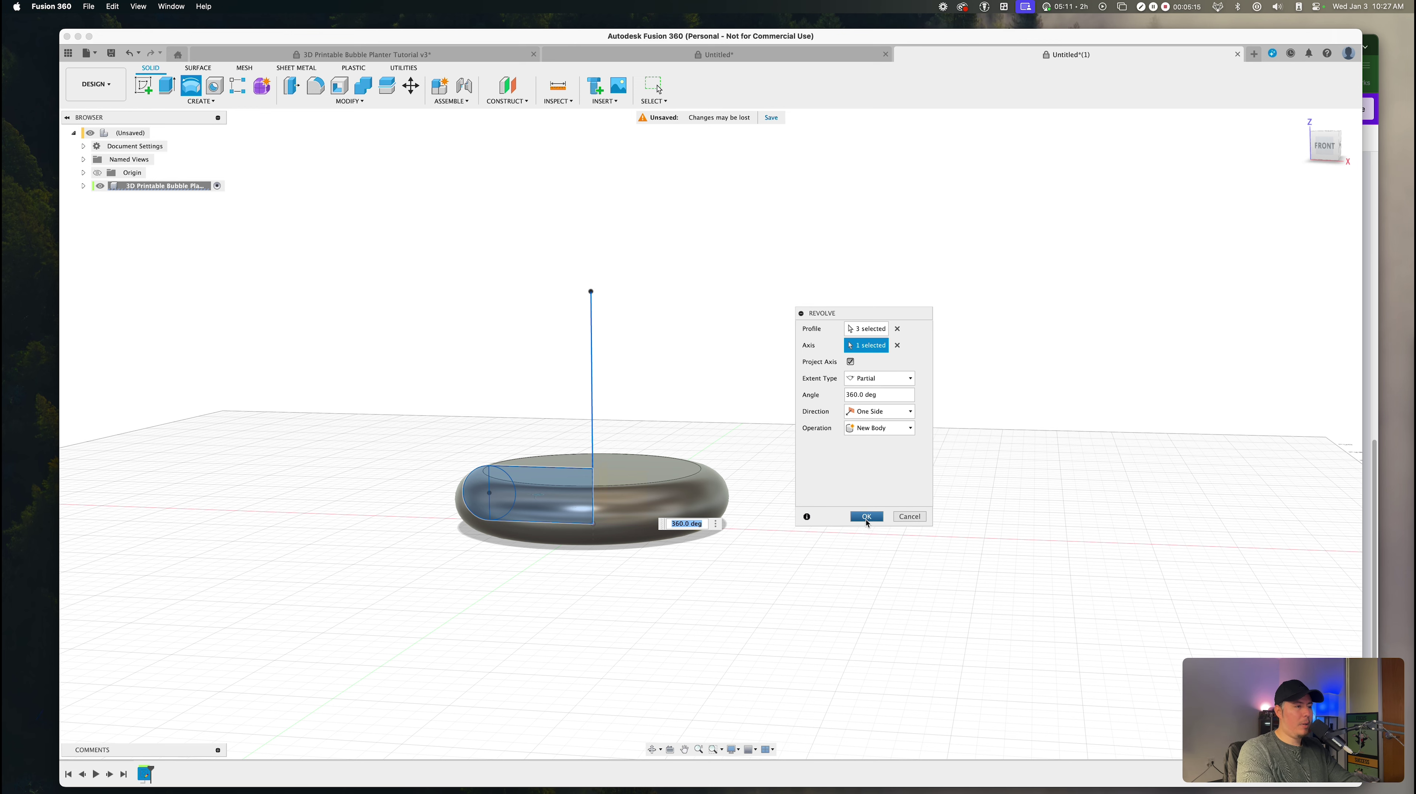
Step: Start a Pattern on Path for the revolved ring
shift+middle_drag(664, 448, 780, 471)
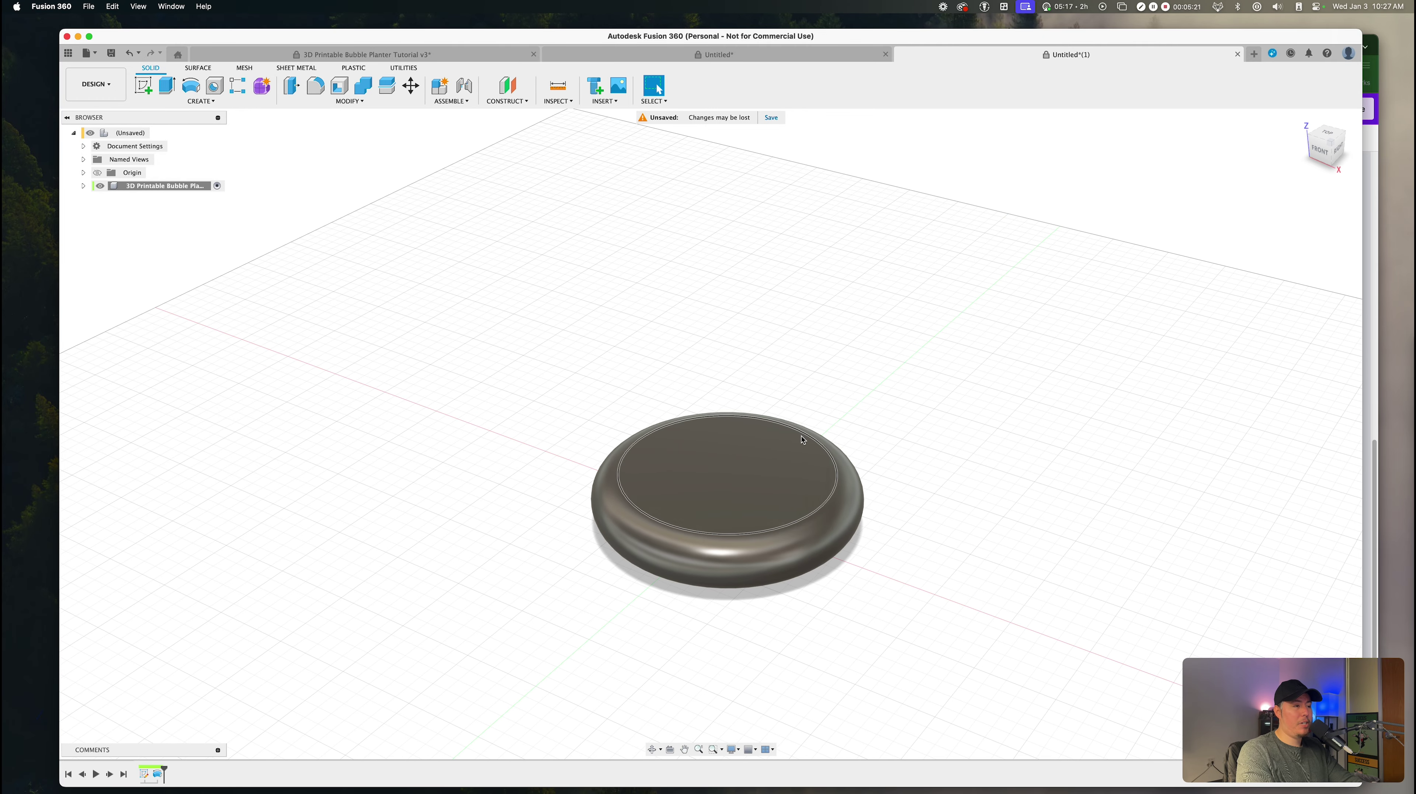
scroll(793, 433, down, 3)
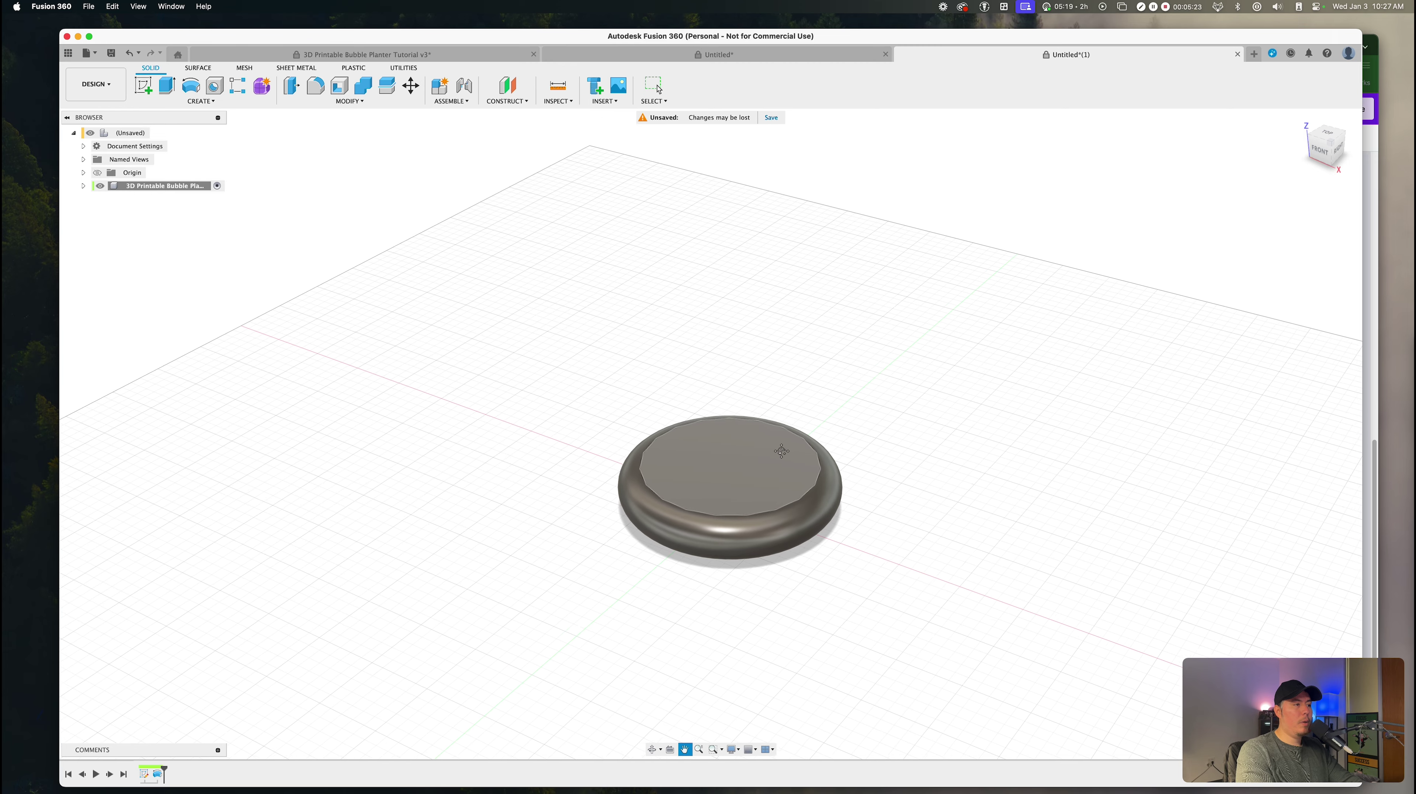
middle_drag(794, 437, 791, 438)
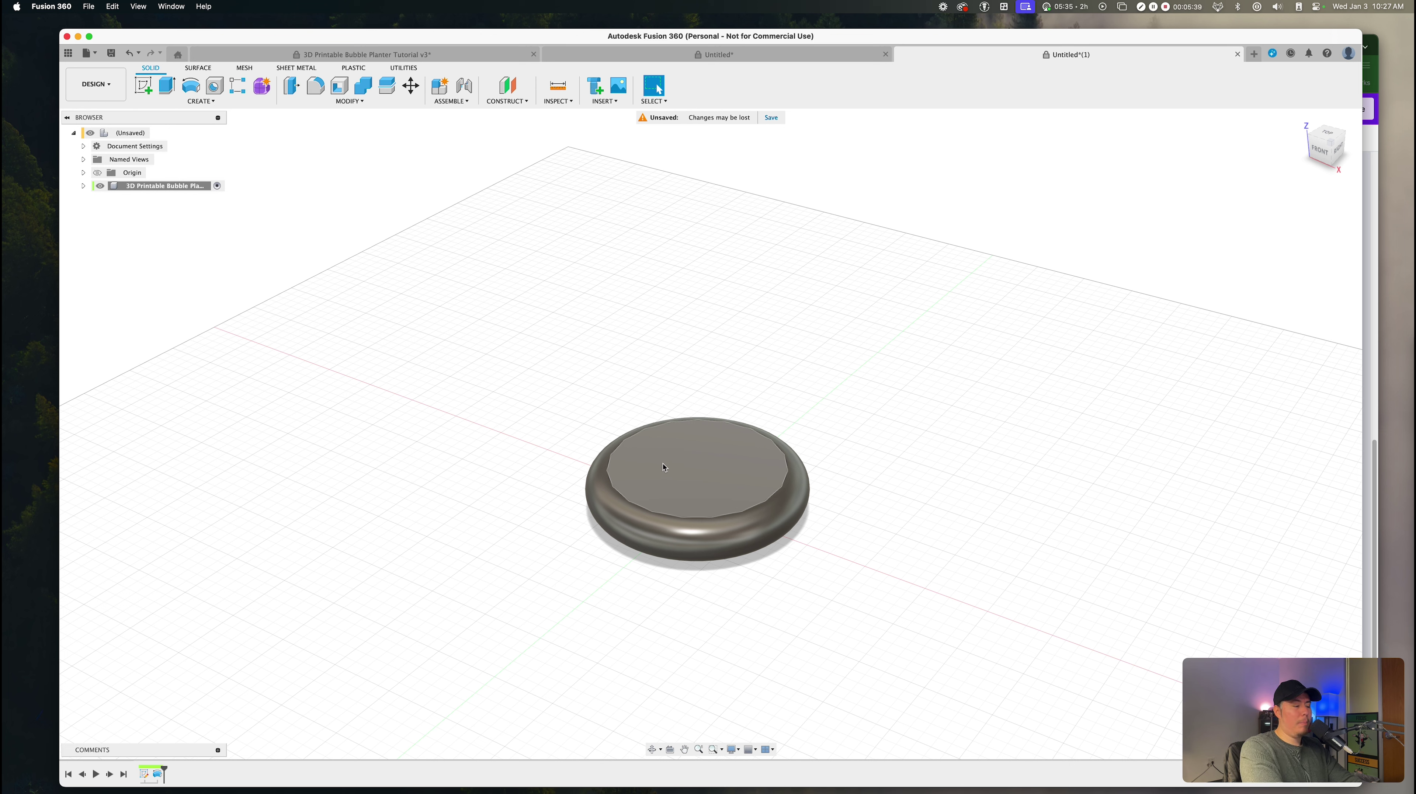
key(s)
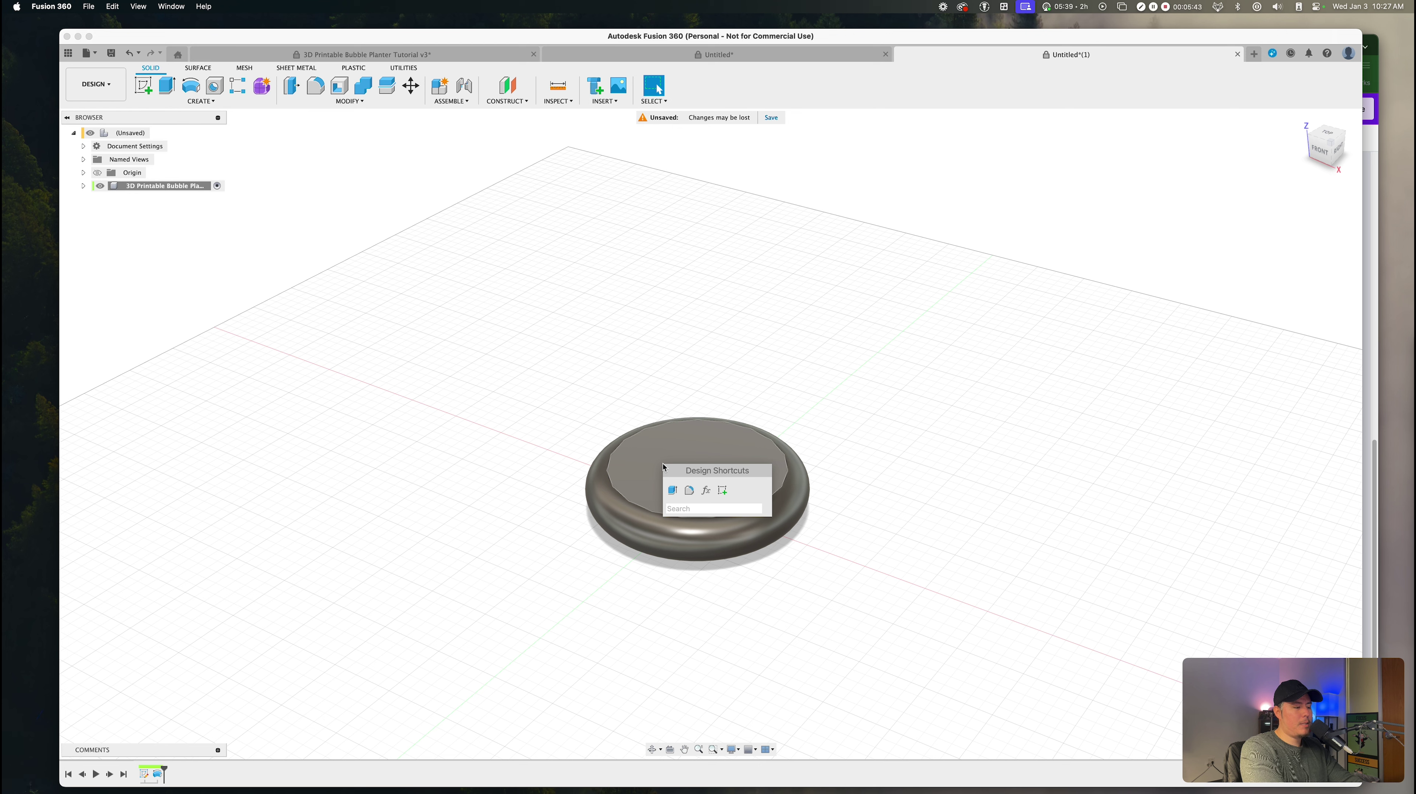
text(pattern on )
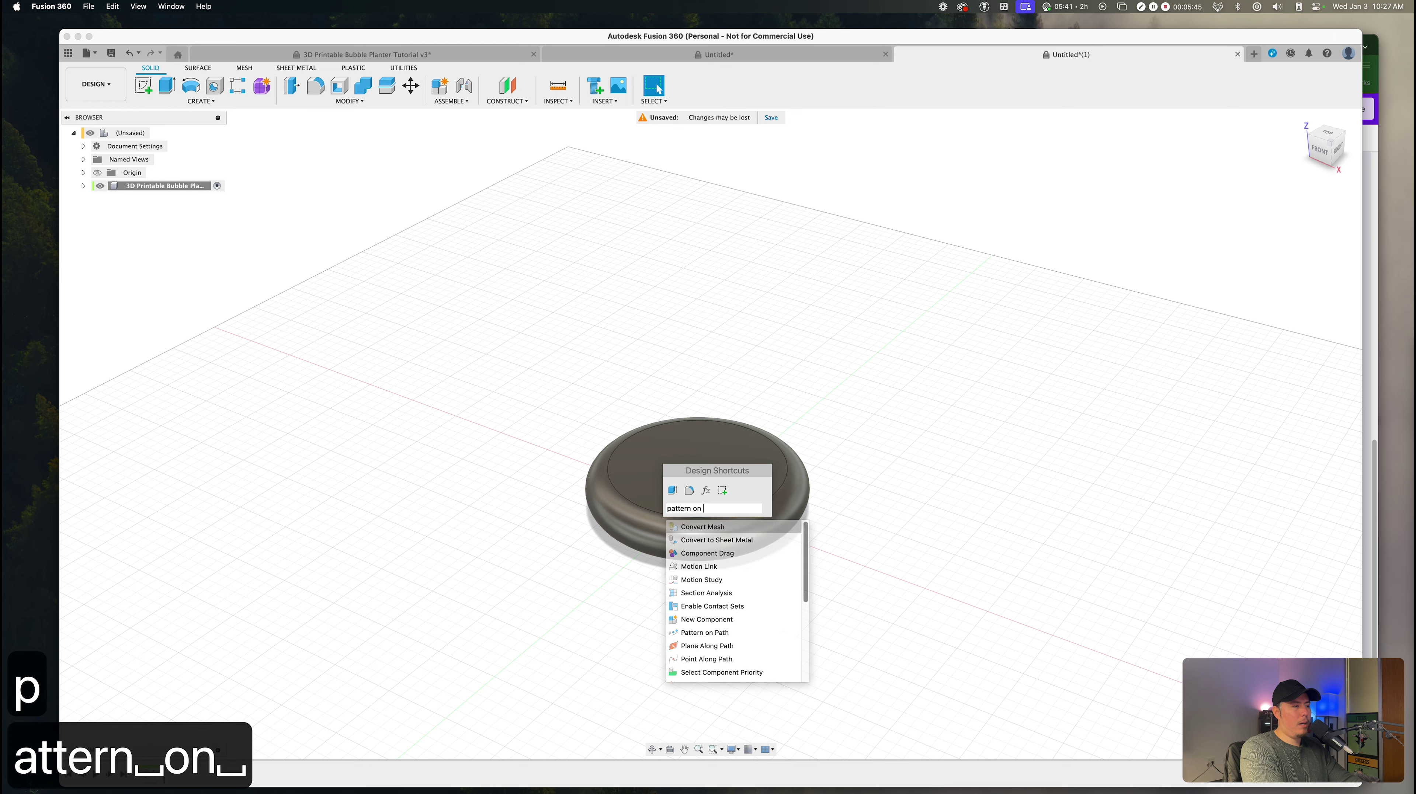
text(path)
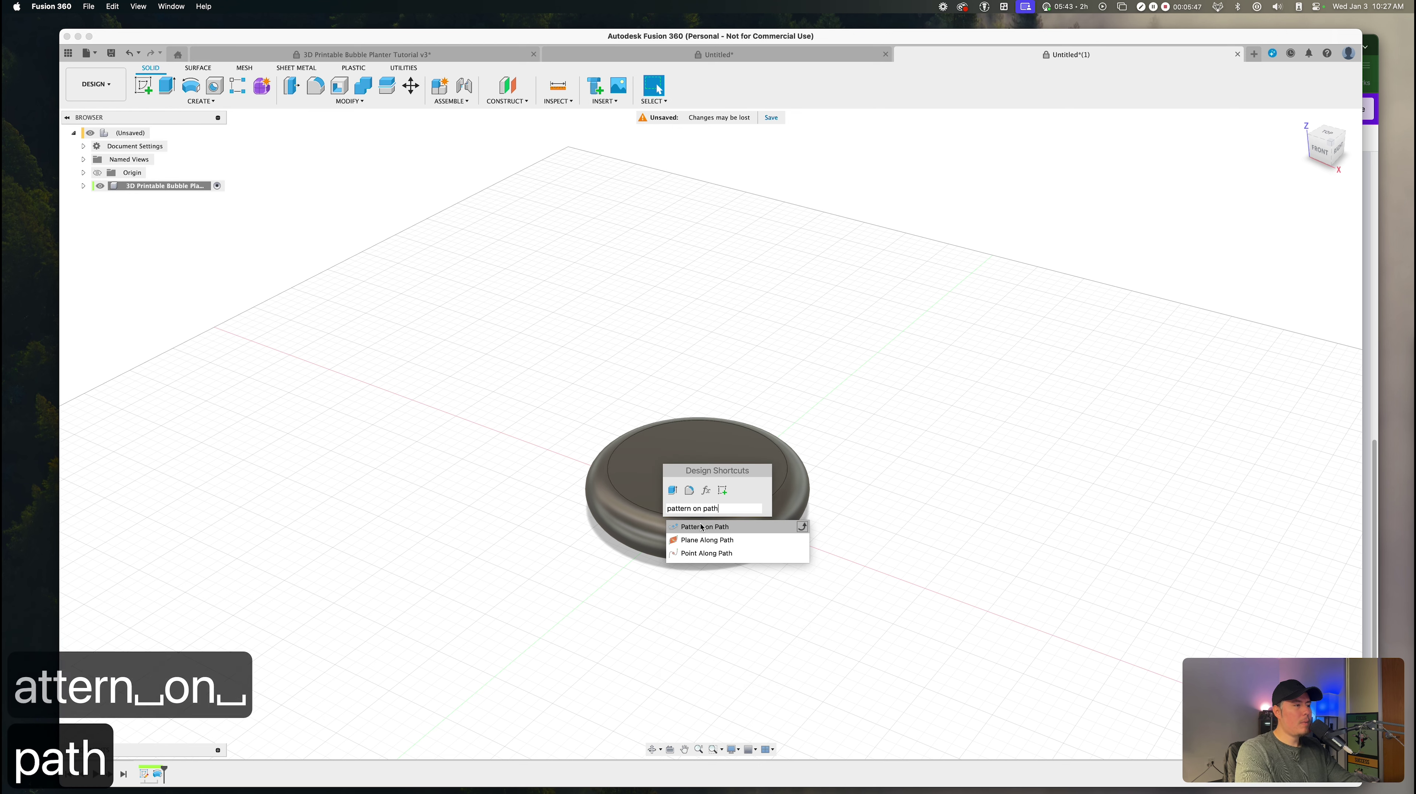
click(702, 527)
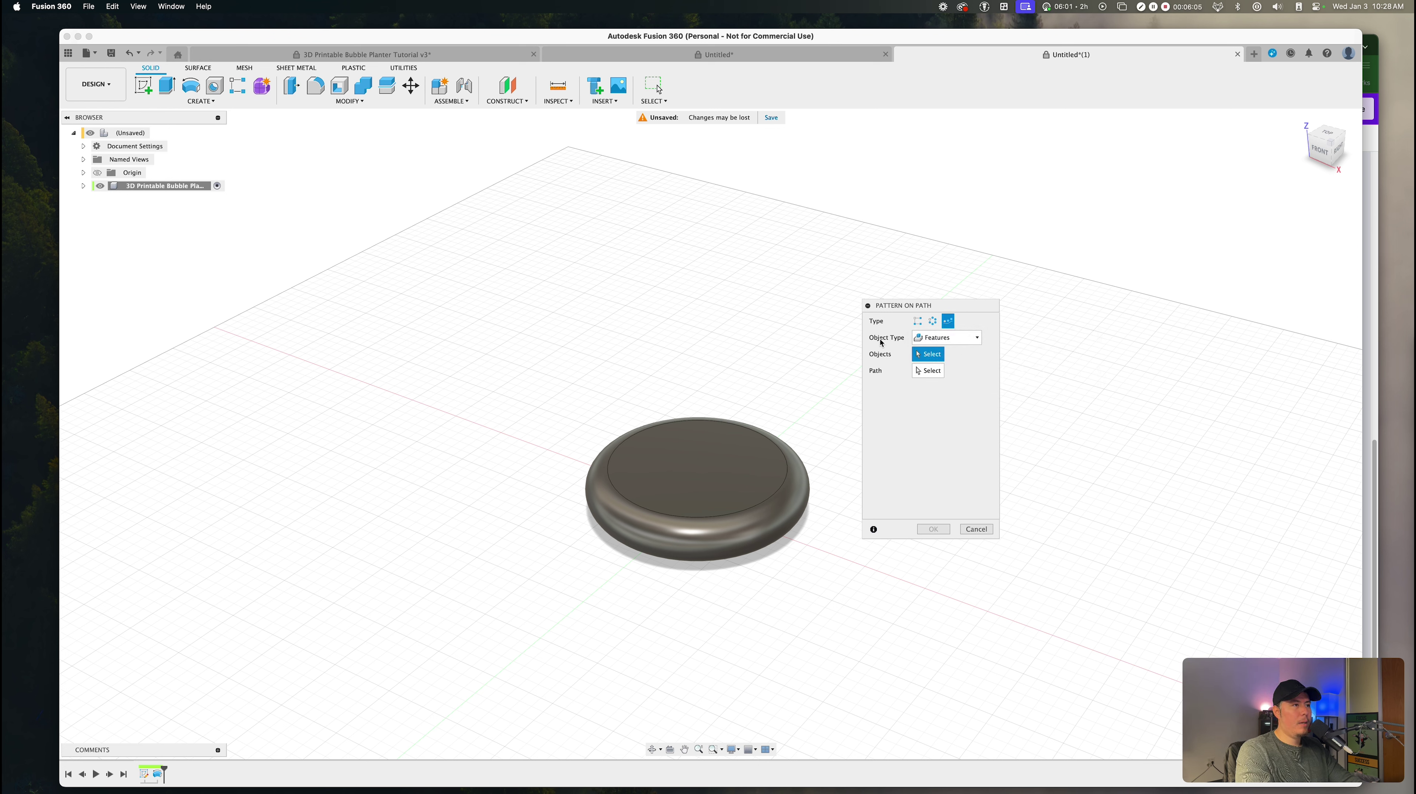
click(933, 339)
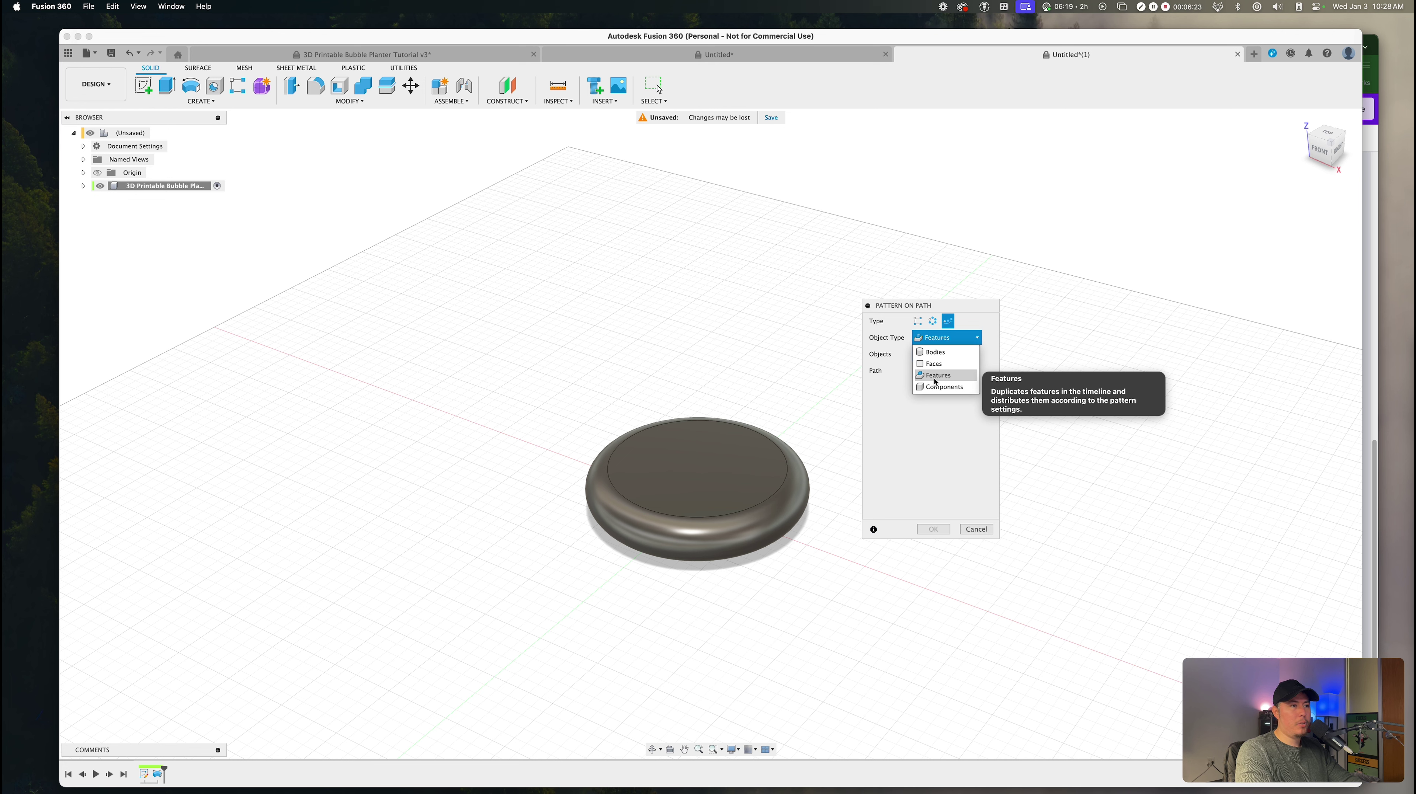
click(934, 404)
click(945, 338)
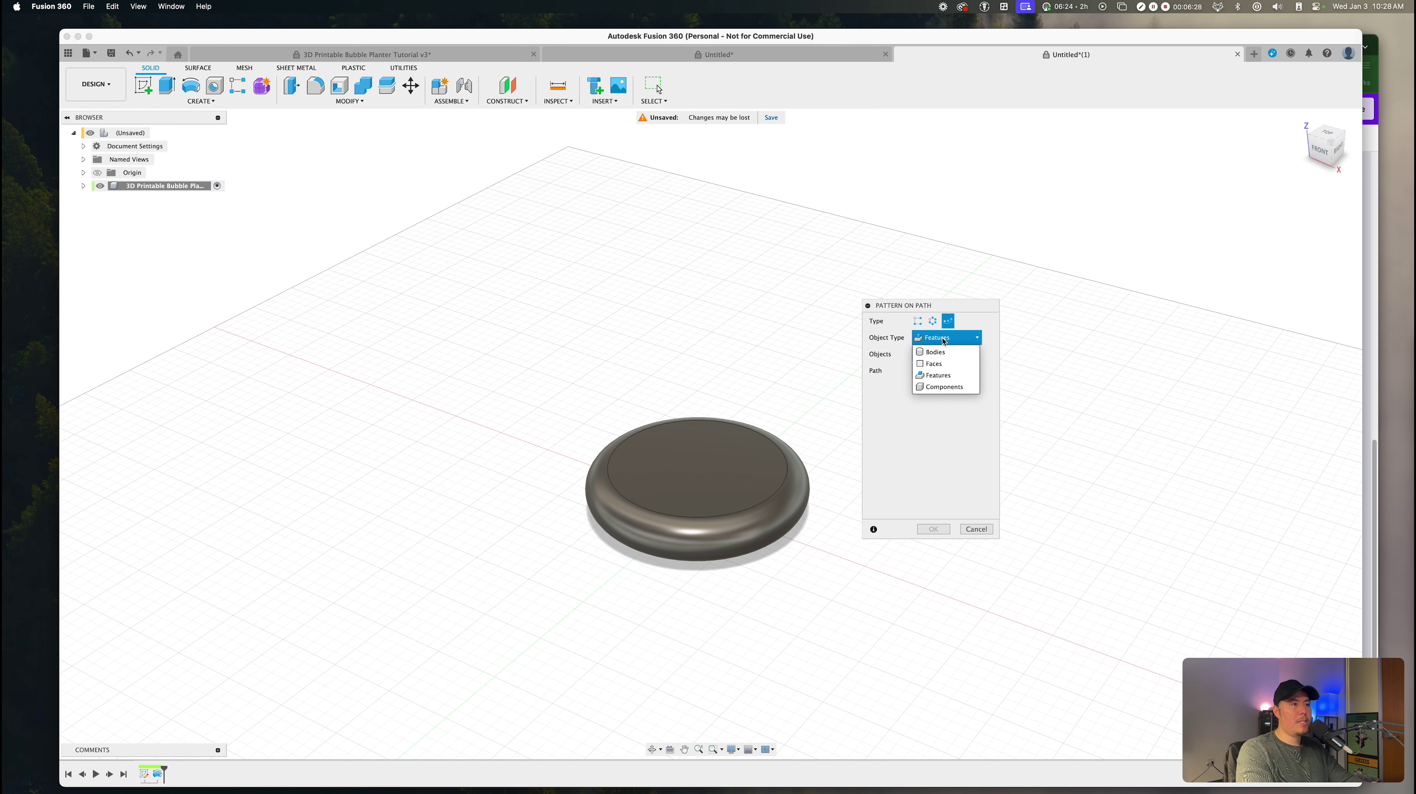
click(938, 375)
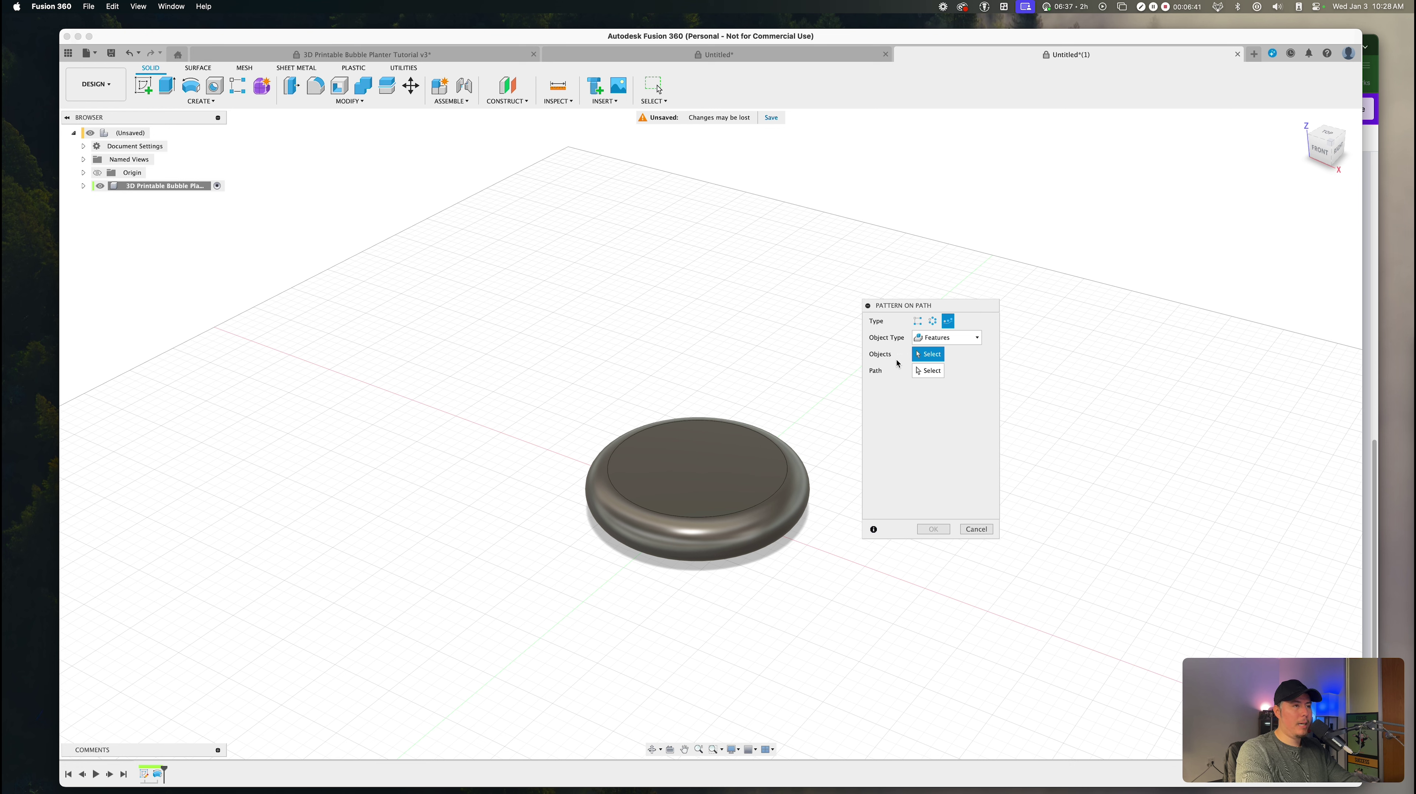
click(926, 338)
click(930, 355)
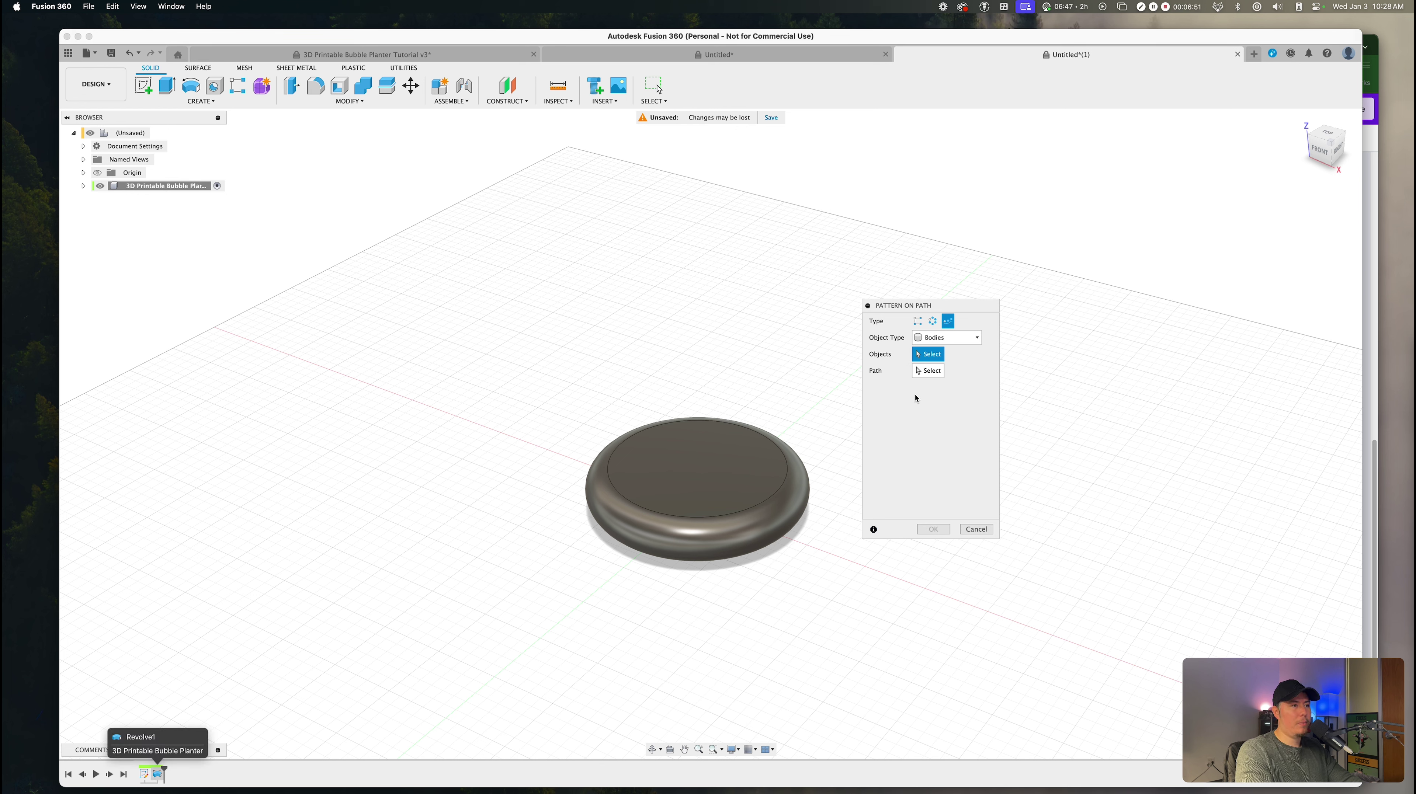
click(940, 338)
click(939, 376)
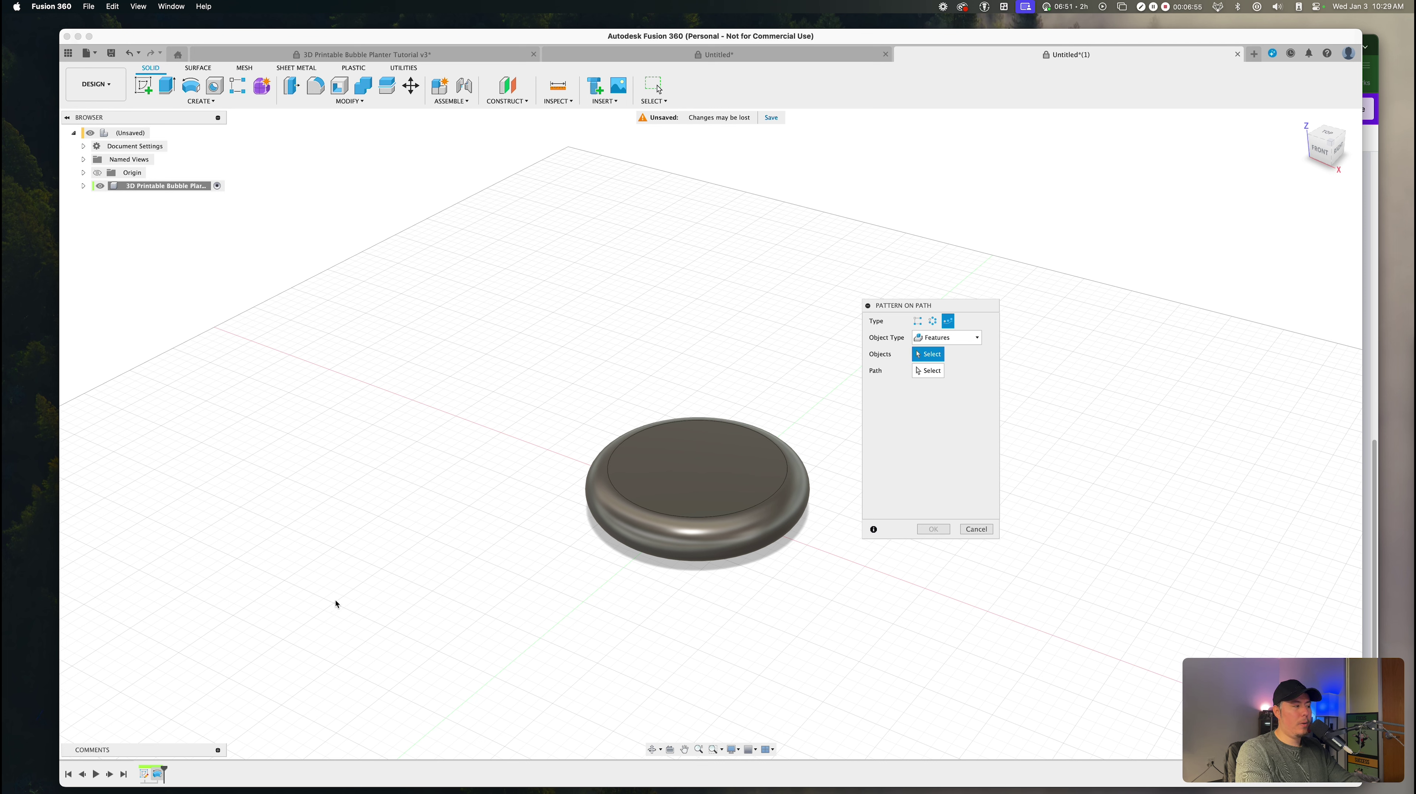
Step: Choose the revolve feature as the pattern object, show Sketch1 and pick its vertical line as the path
click(158, 773)
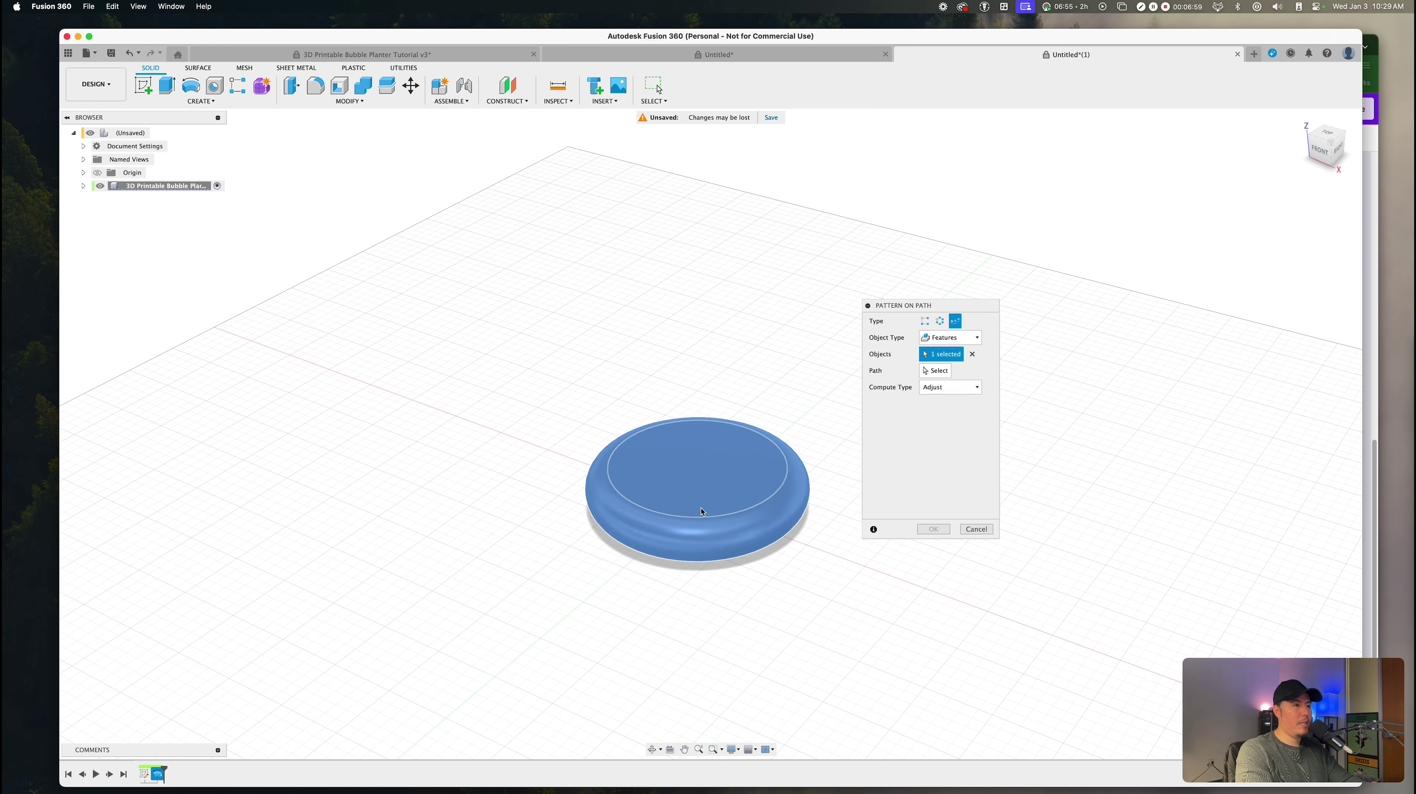
click(936, 371)
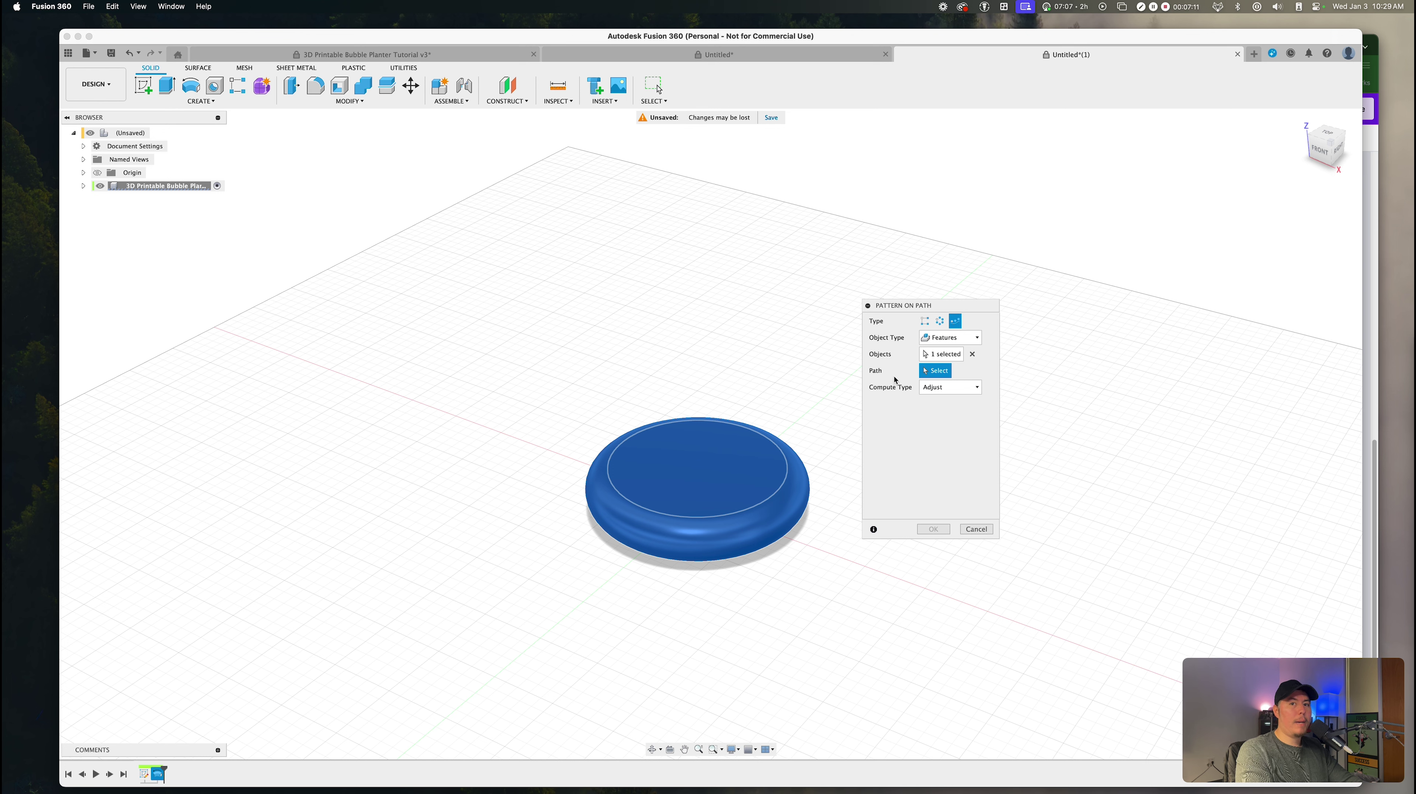
click(83, 186)
click(94, 226)
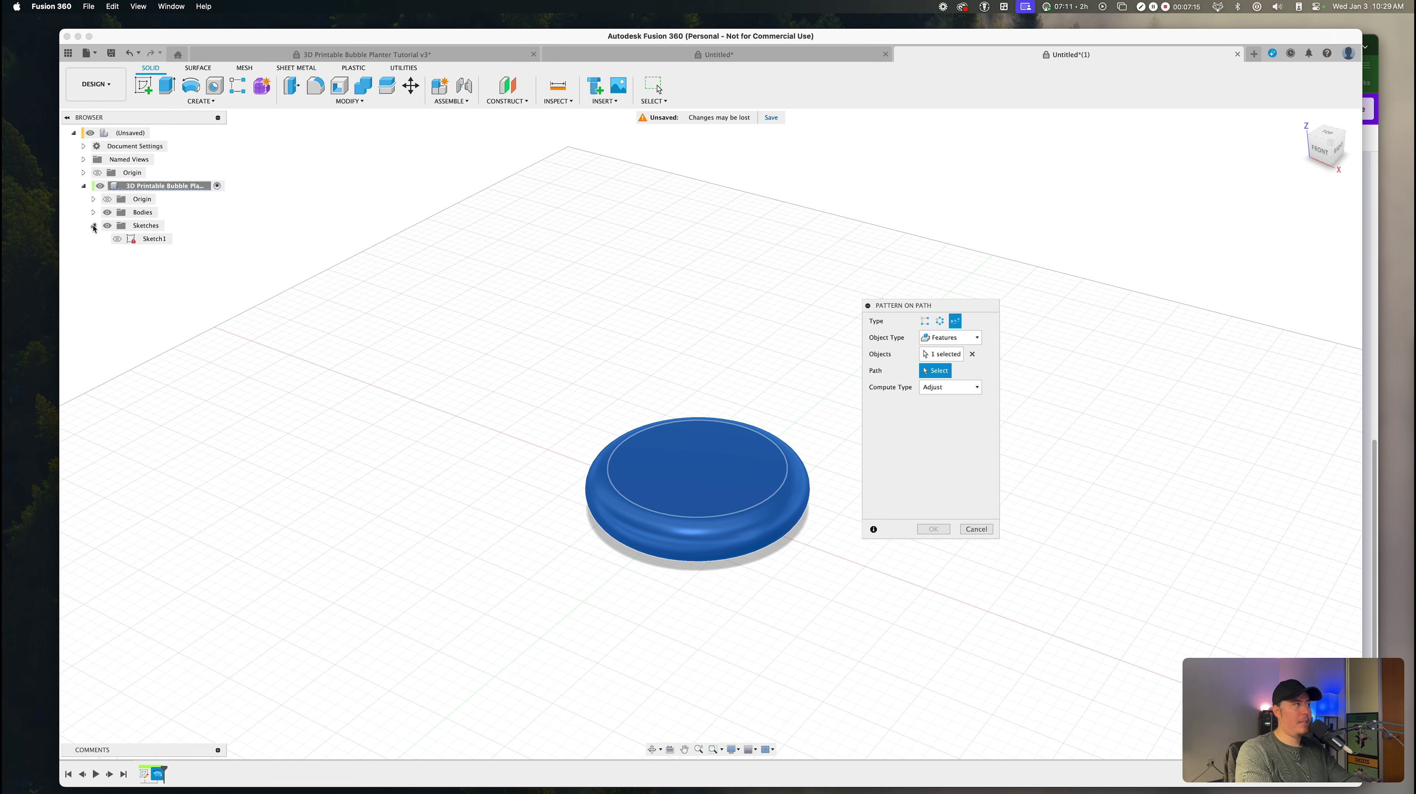
click(118, 239)
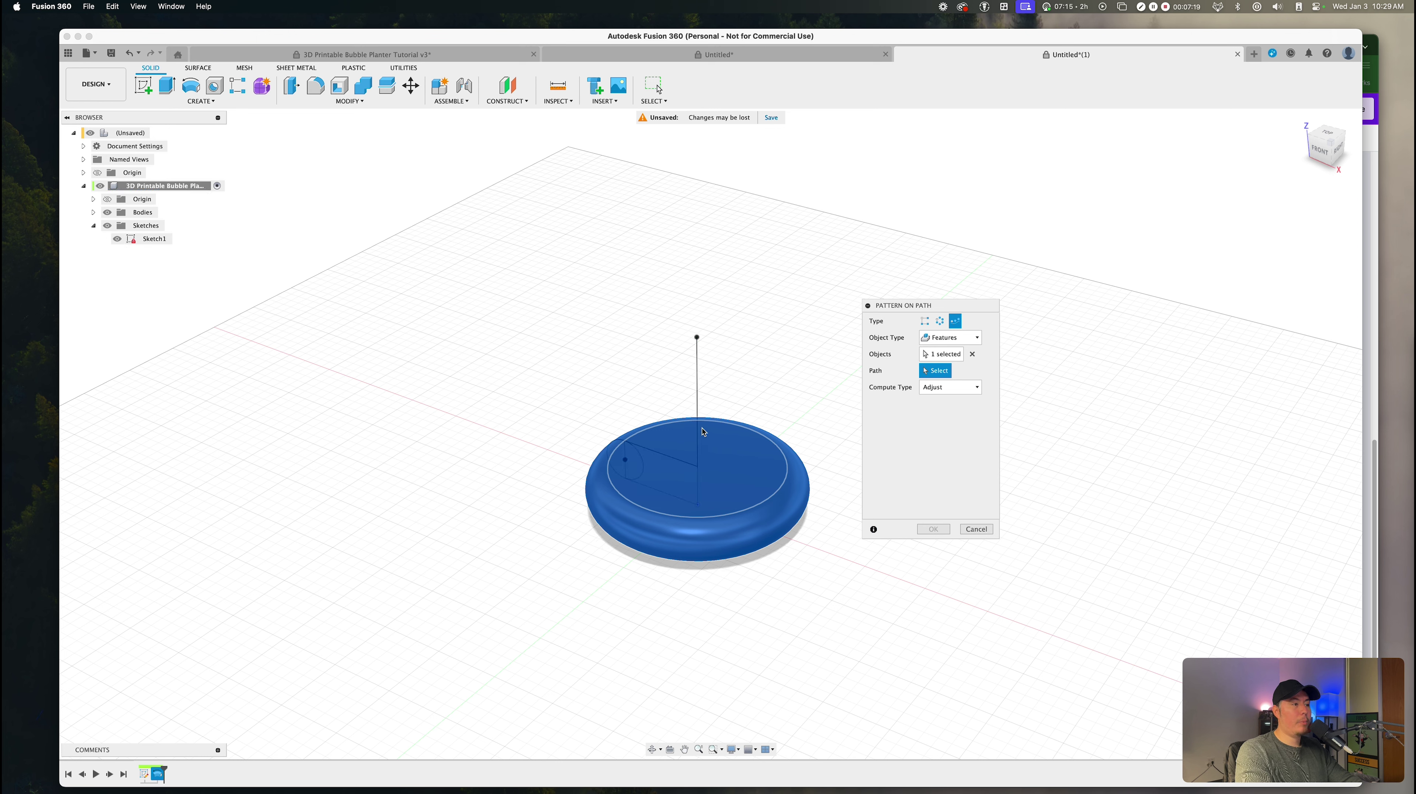
click(699, 411)
click(700, 411)
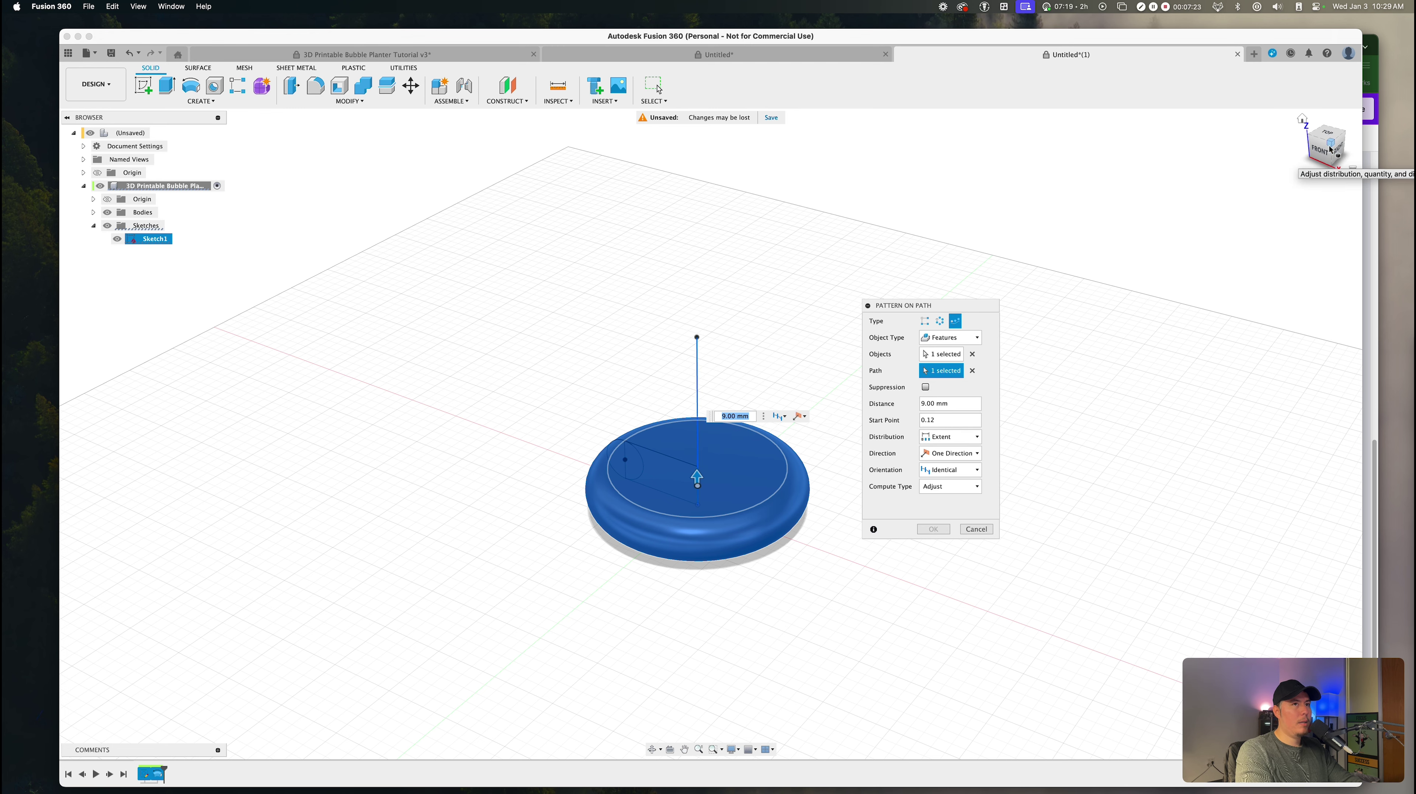
Step: Set the pattern distance to 75 mm and the quantity to 5, and complete the pattern
click(1318, 154)
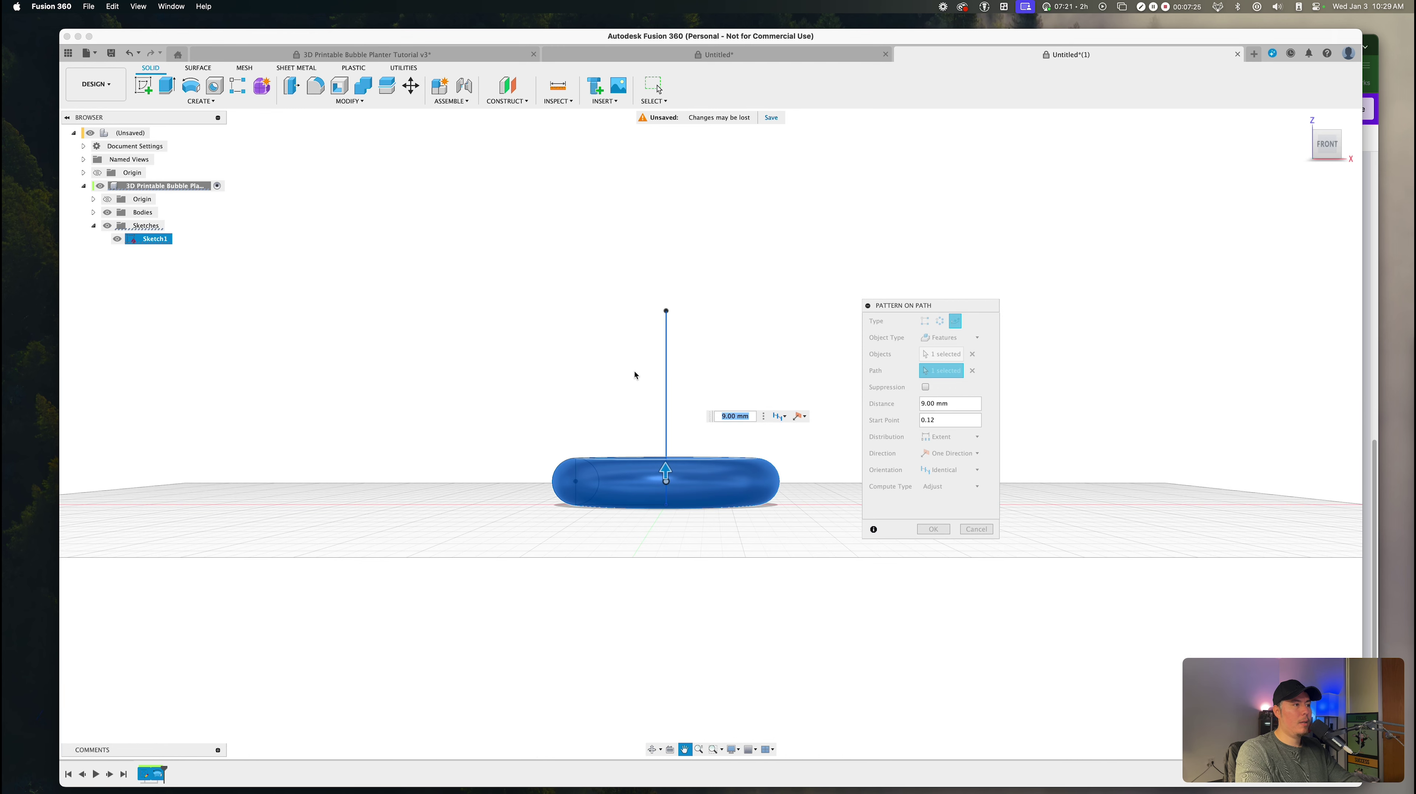
drag(645, 477, 645, 338)
text(75)
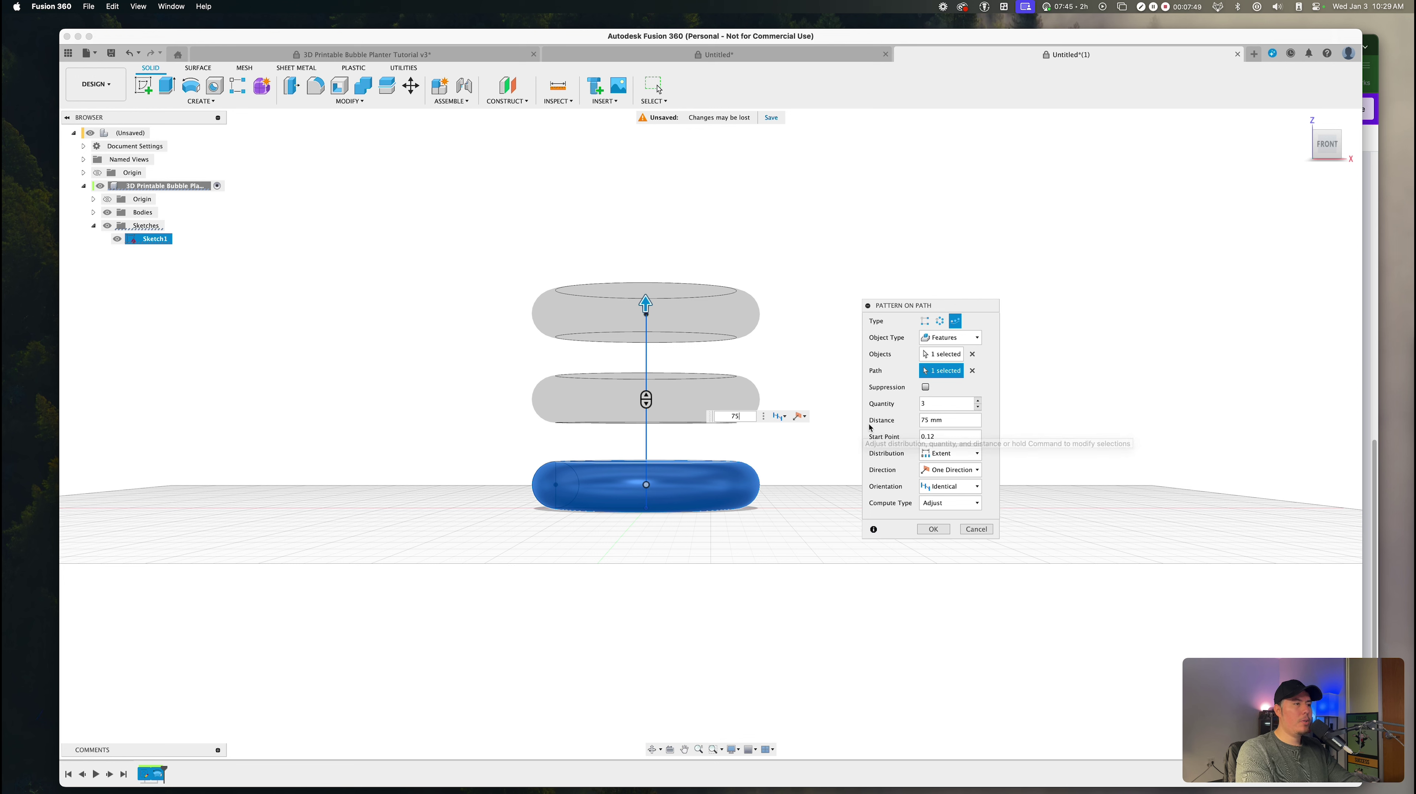
click(979, 400)
click(979, 401)
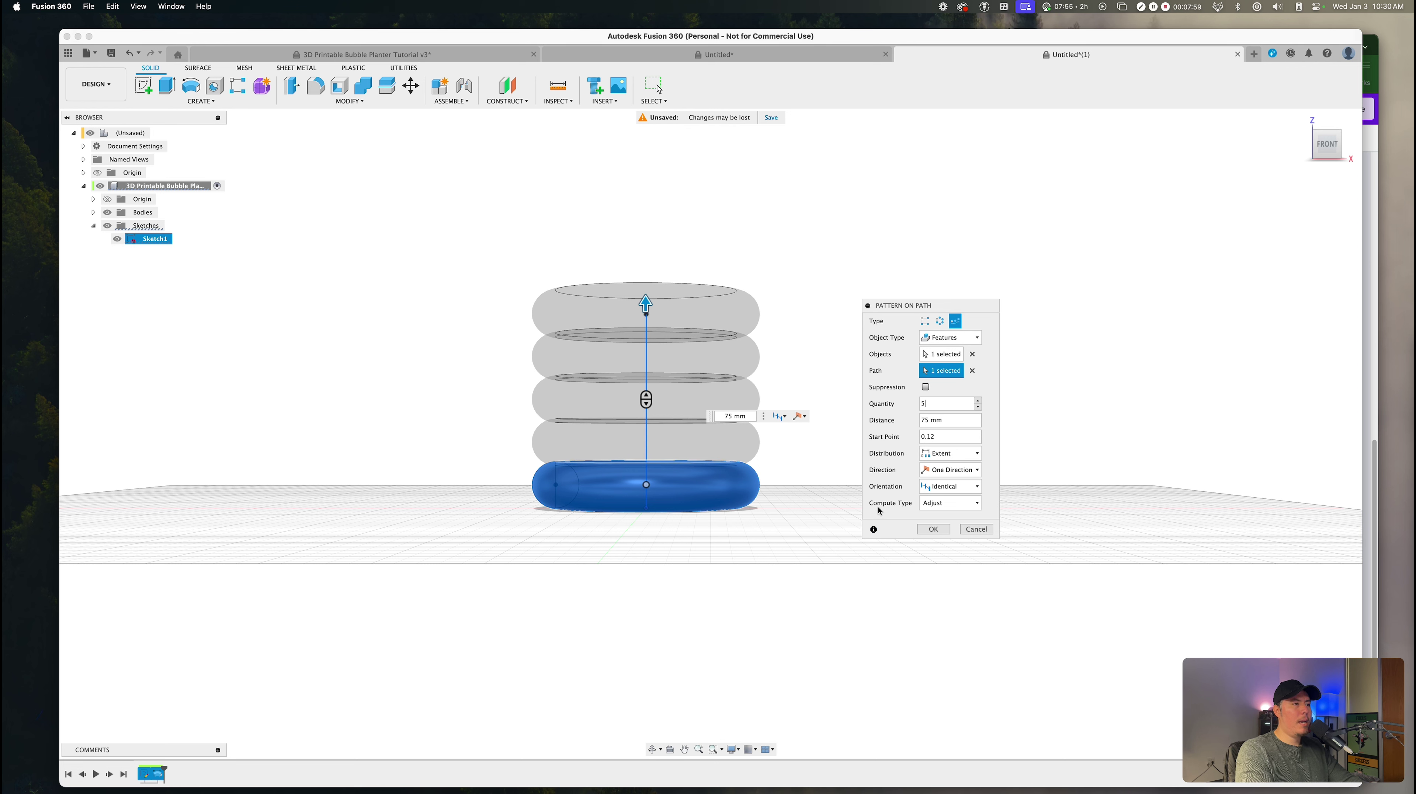
click(932, 530)
Step: Combine the stacked rings with the Join operation, using Body1 as the target and Body2 to Body5 as tool bodies
mouse_move(796, 511)
shift+middle_down()
mouse_move(847, 496)
mouse_move(790, 537)
shift+middle_up()
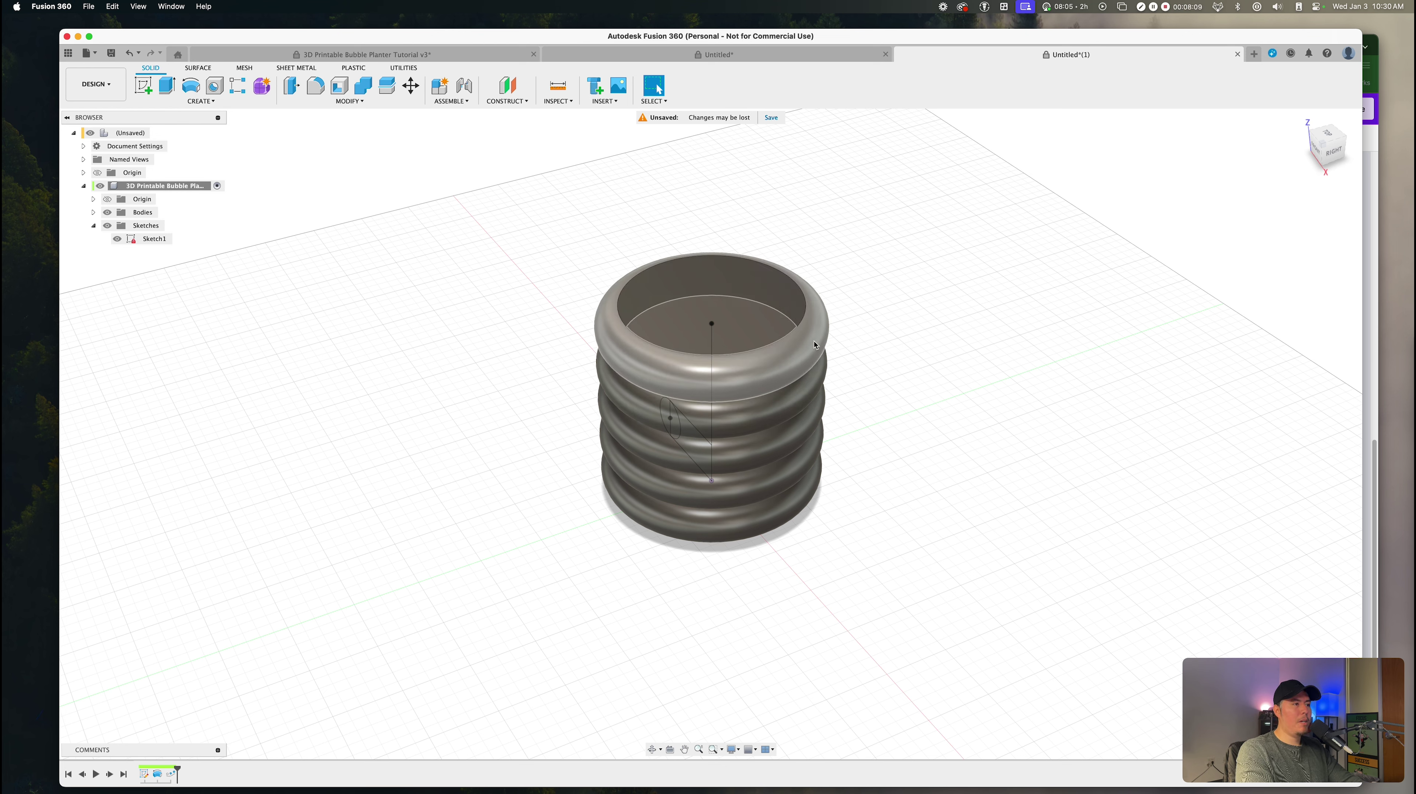
click(93, 212)
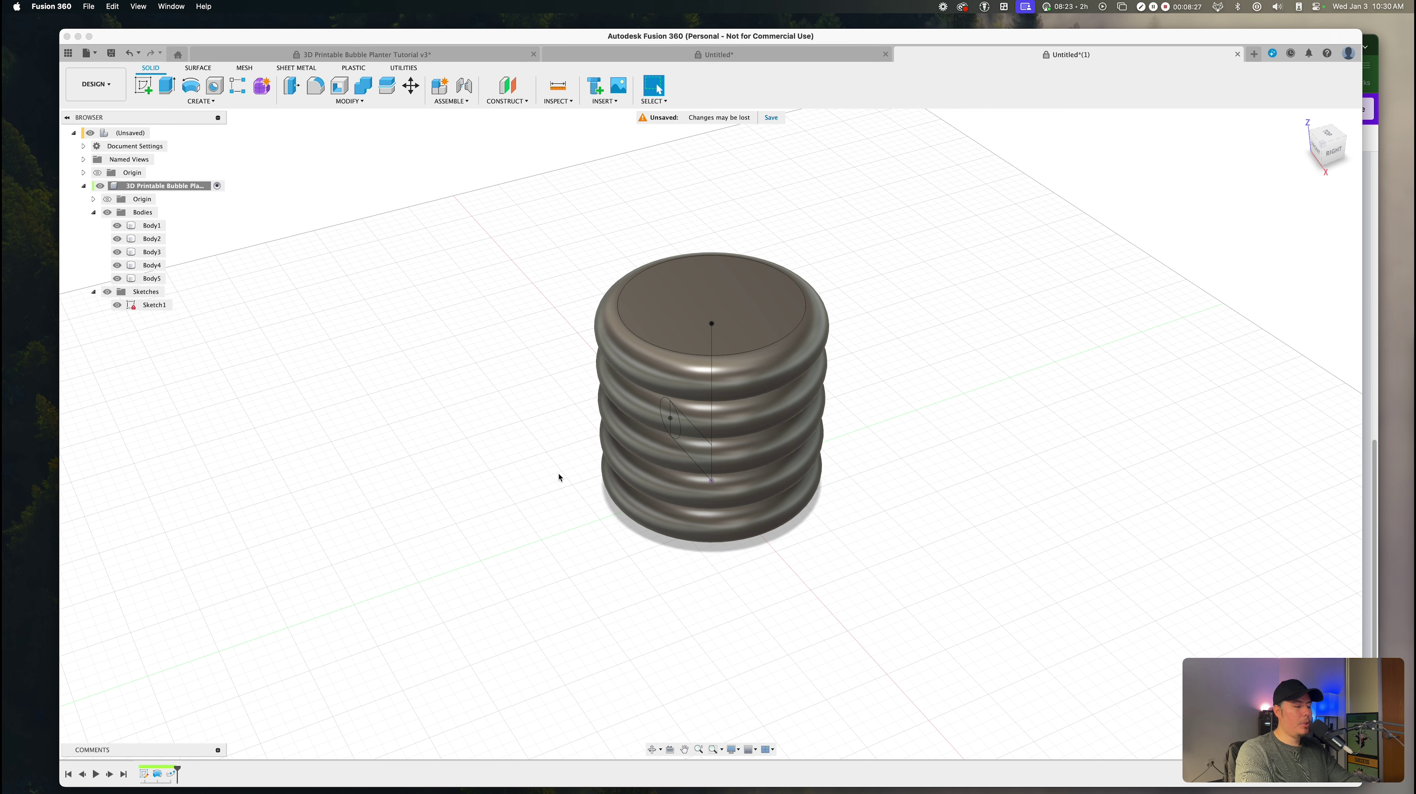
key(s)
text(comhbin)
key(BackSpace)
key(BackSpace)
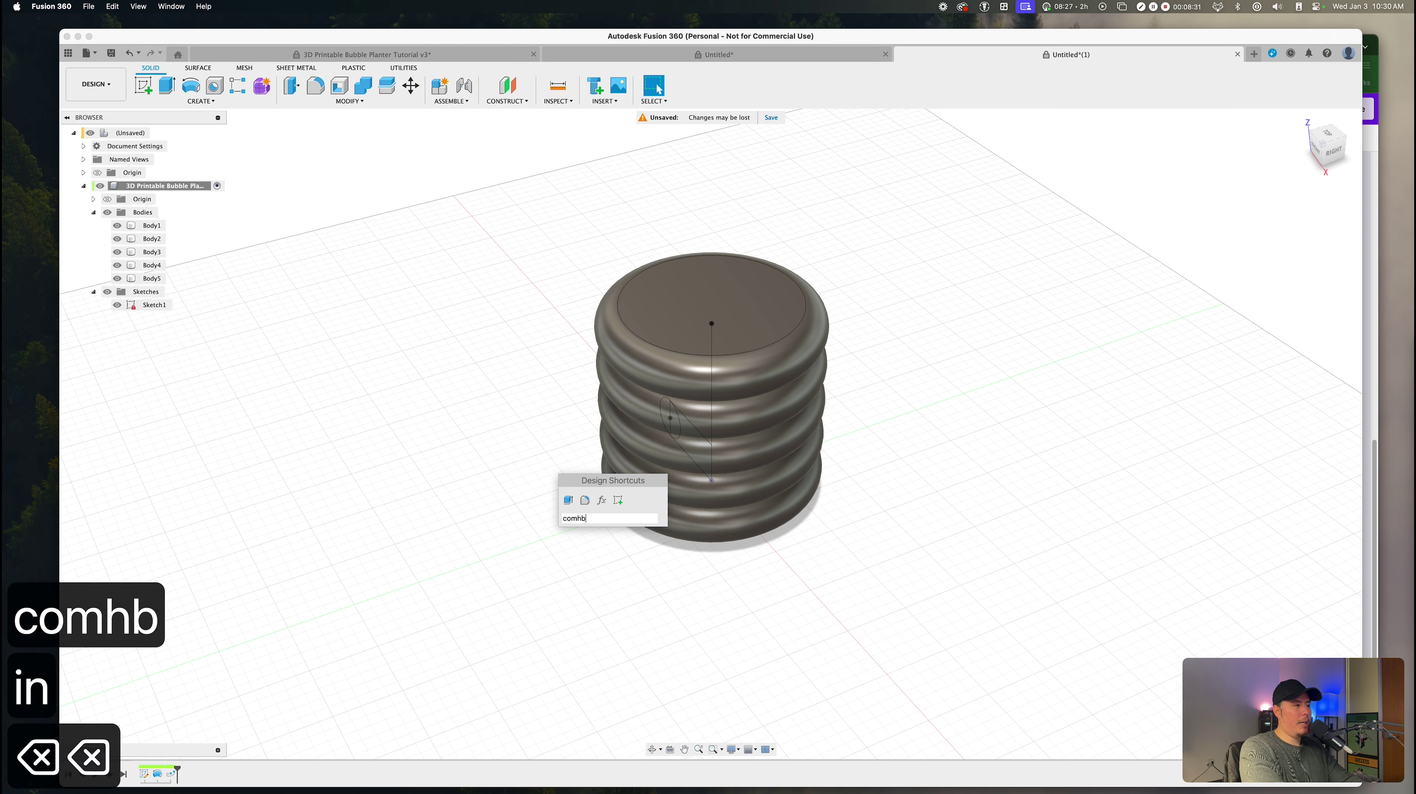
key(BackSpace)
key(BackSpace)
text(bine)
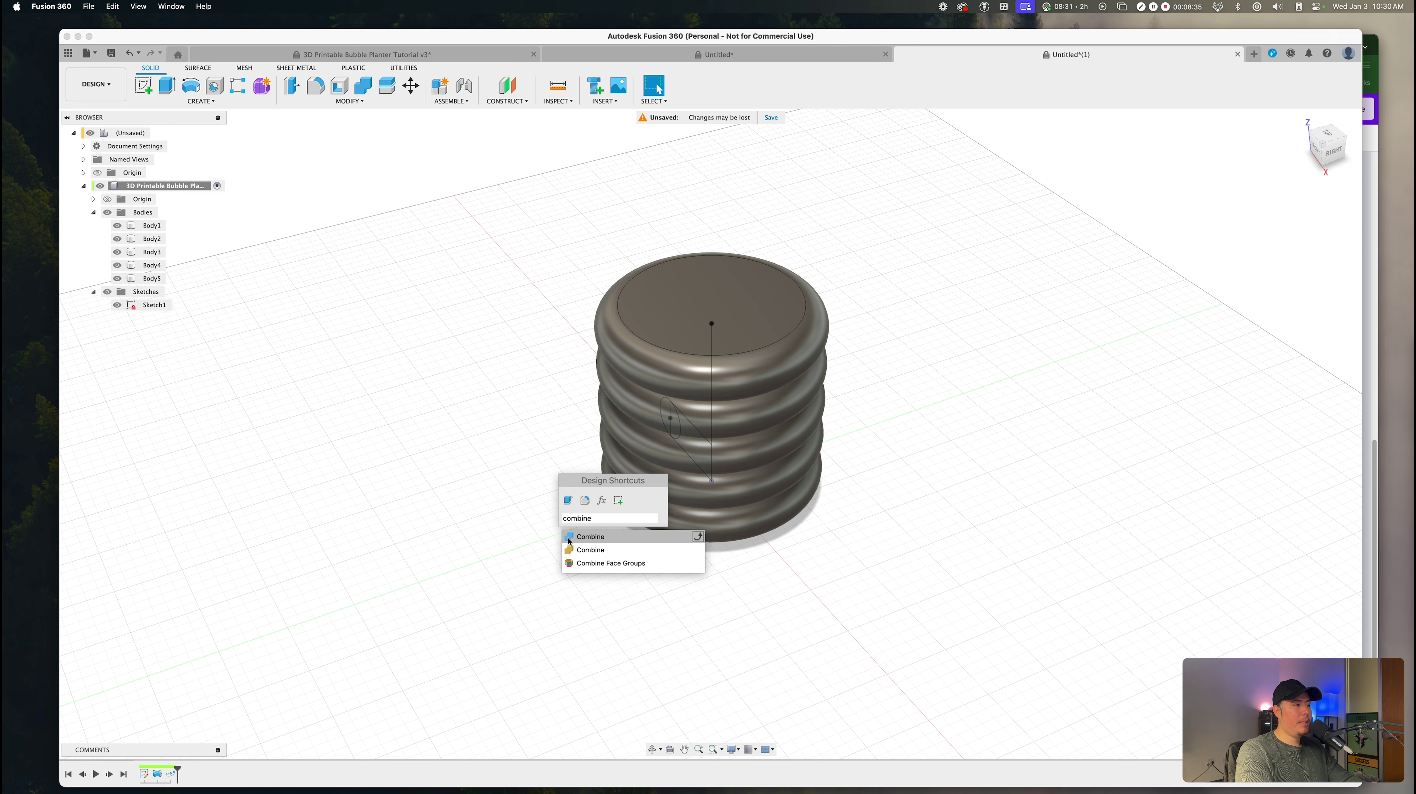
click(590, 536)
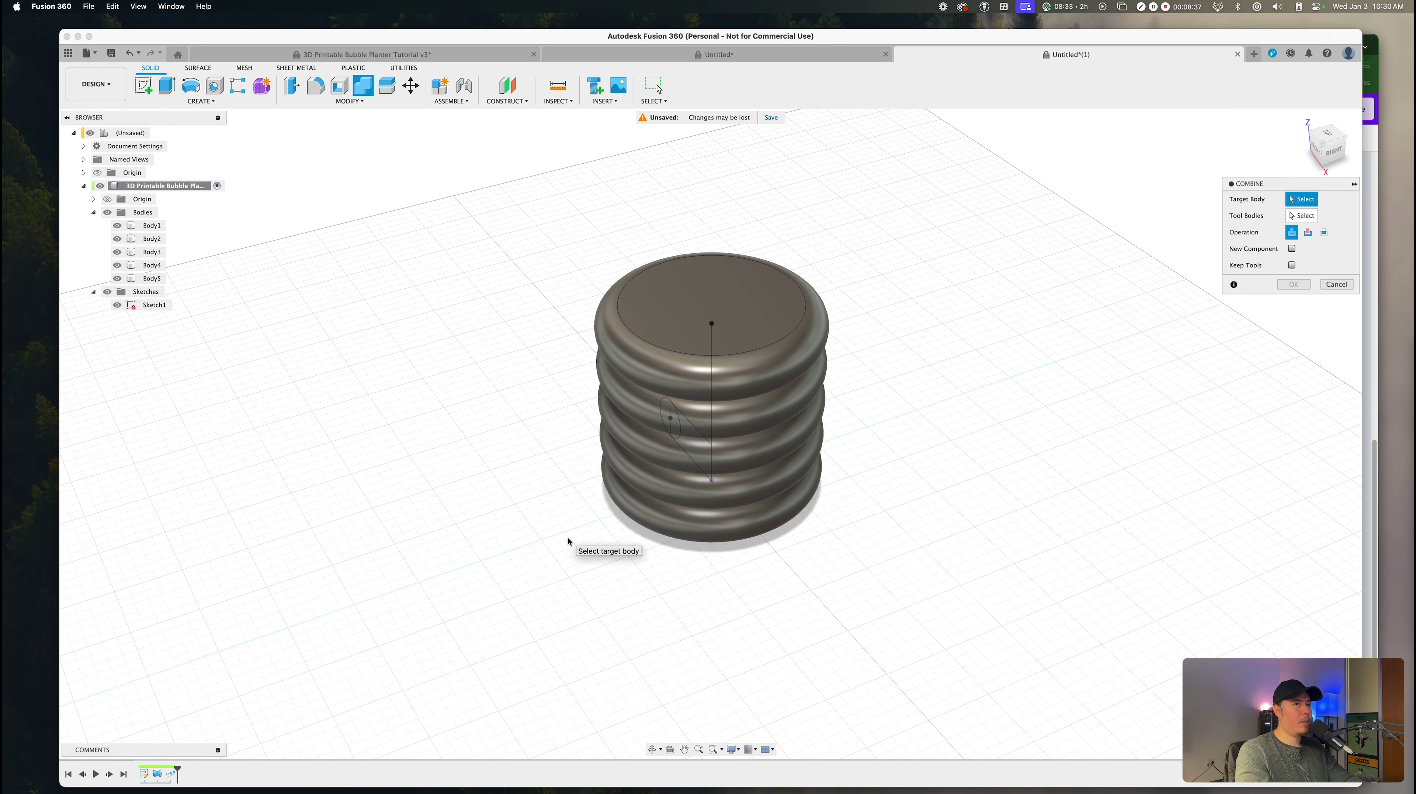
click(149, 226)
click(149, 238)
click(151, 252)
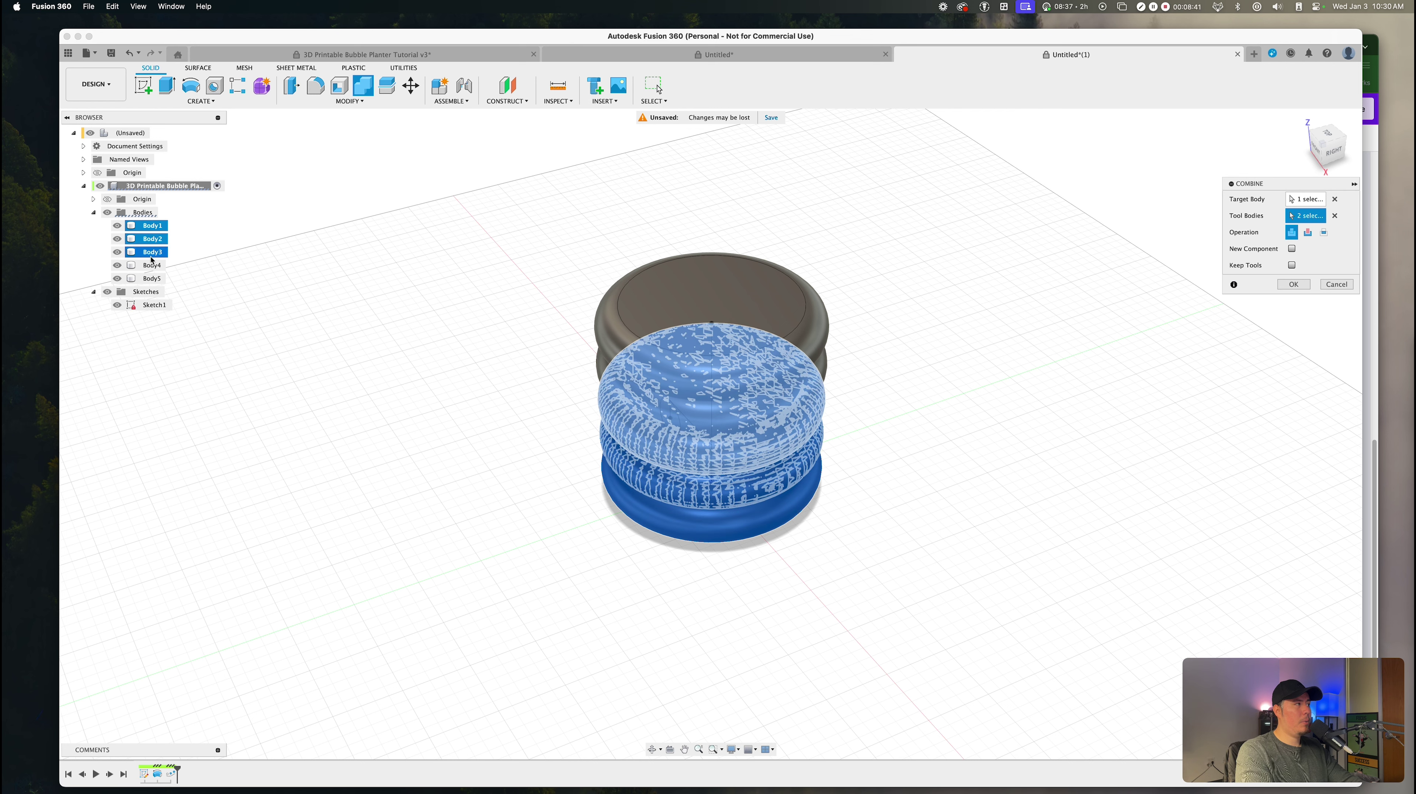
click(151, 266)
click(151, 278)
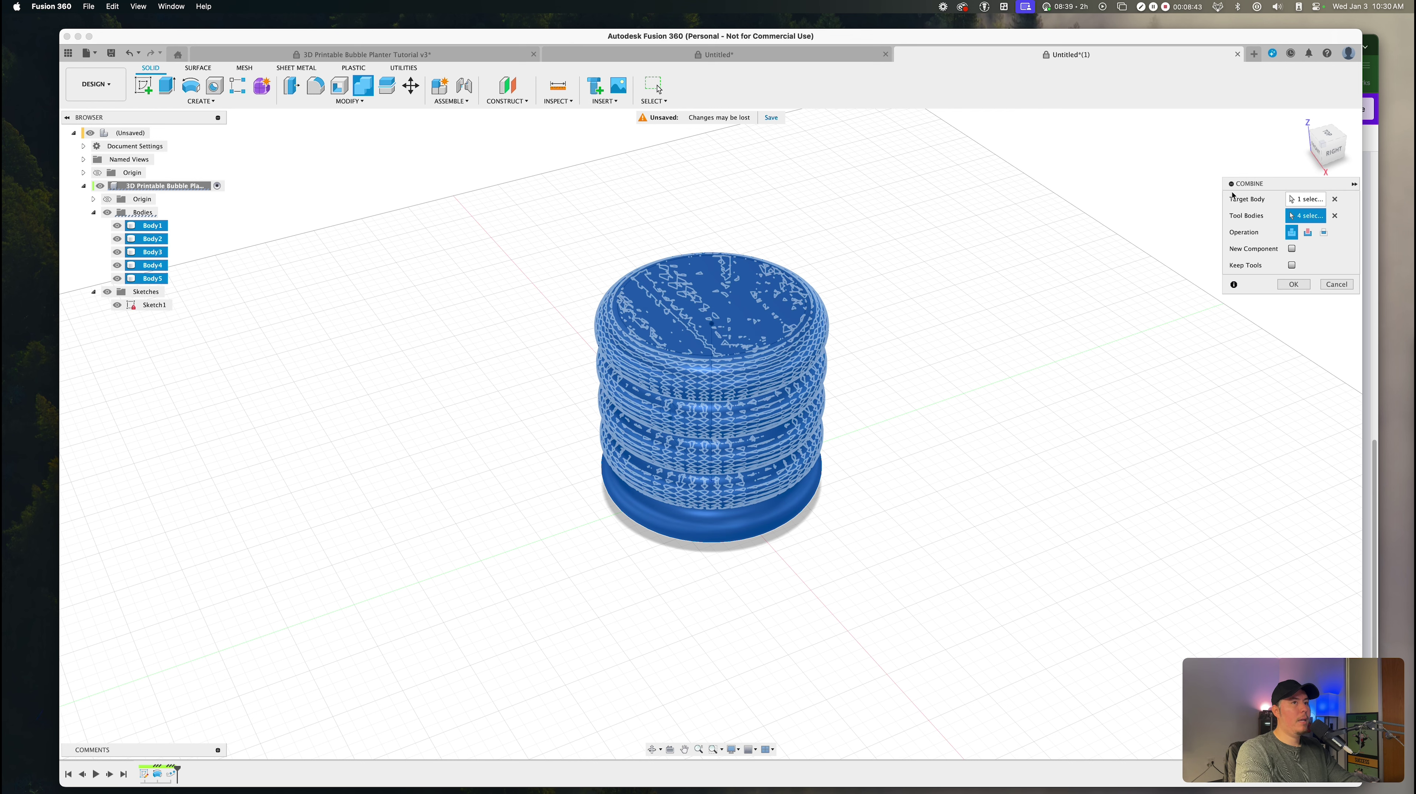
drag(1255, 188, 920, 326)
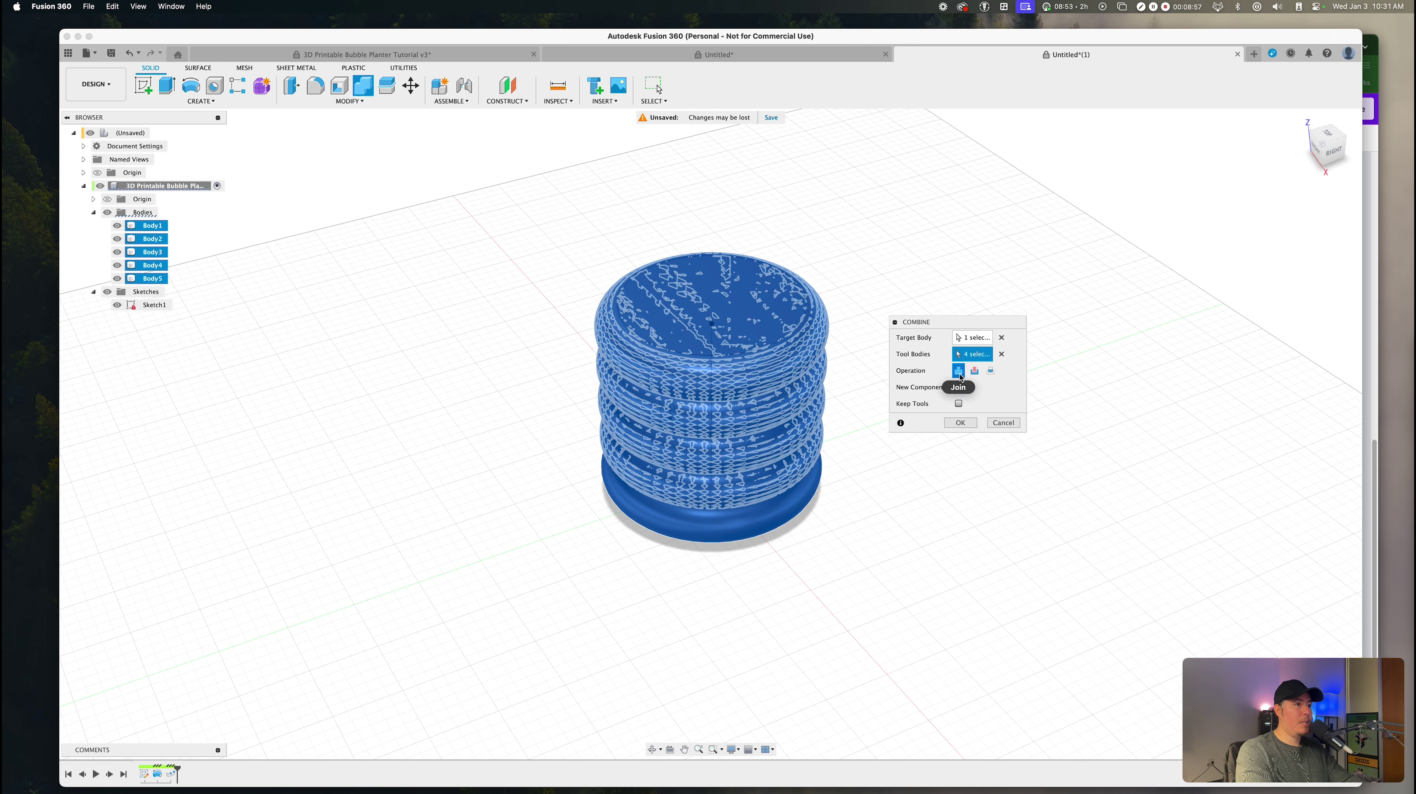
click(960, 423)
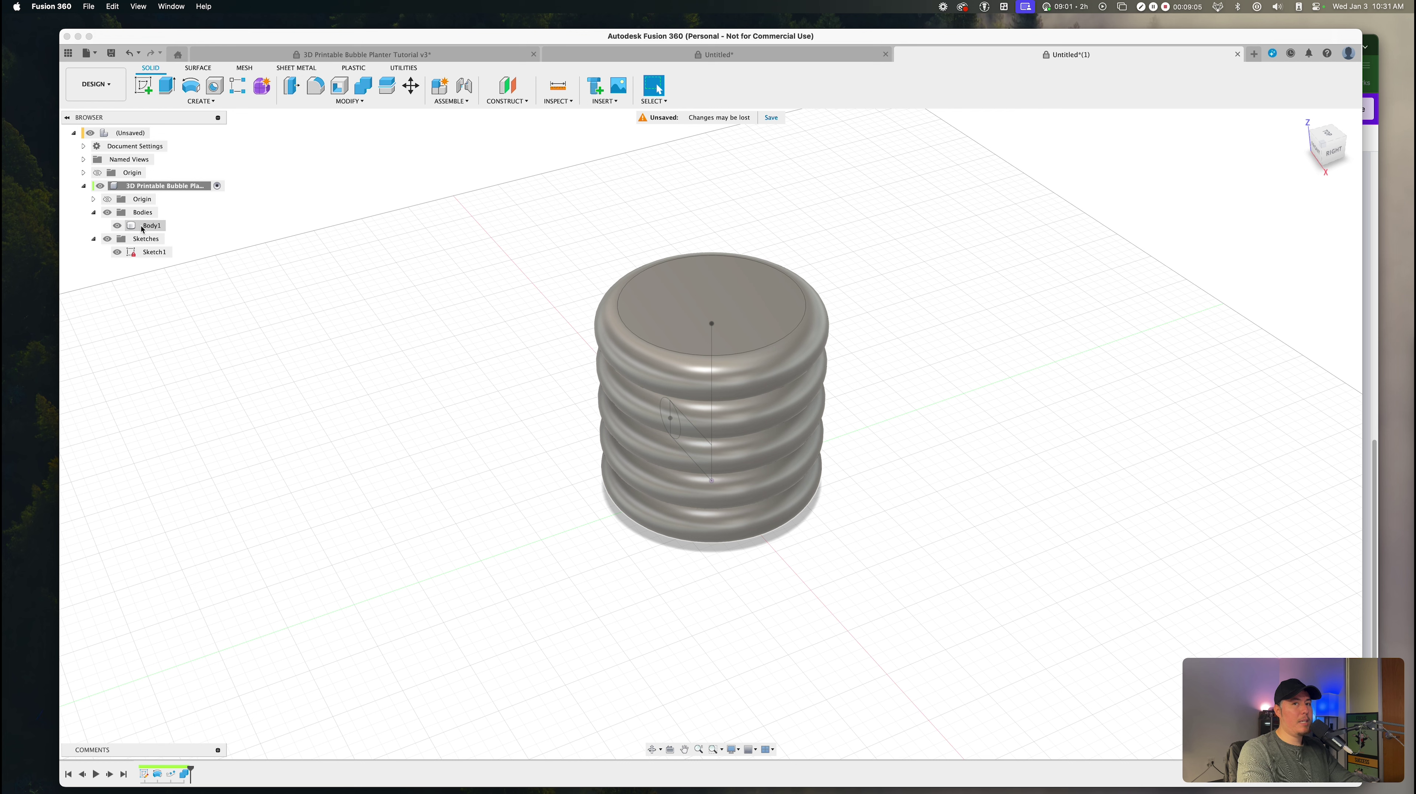
Step: Toggle the combined body's visibility and examine it from above to check that the rings form one piece
click(116, 227)
click(118, 227)
click(117, 227)
click(118, 227)
click(117, 227)
click(117, 227)
shift+middle_drag(486, 373, 491, 439)
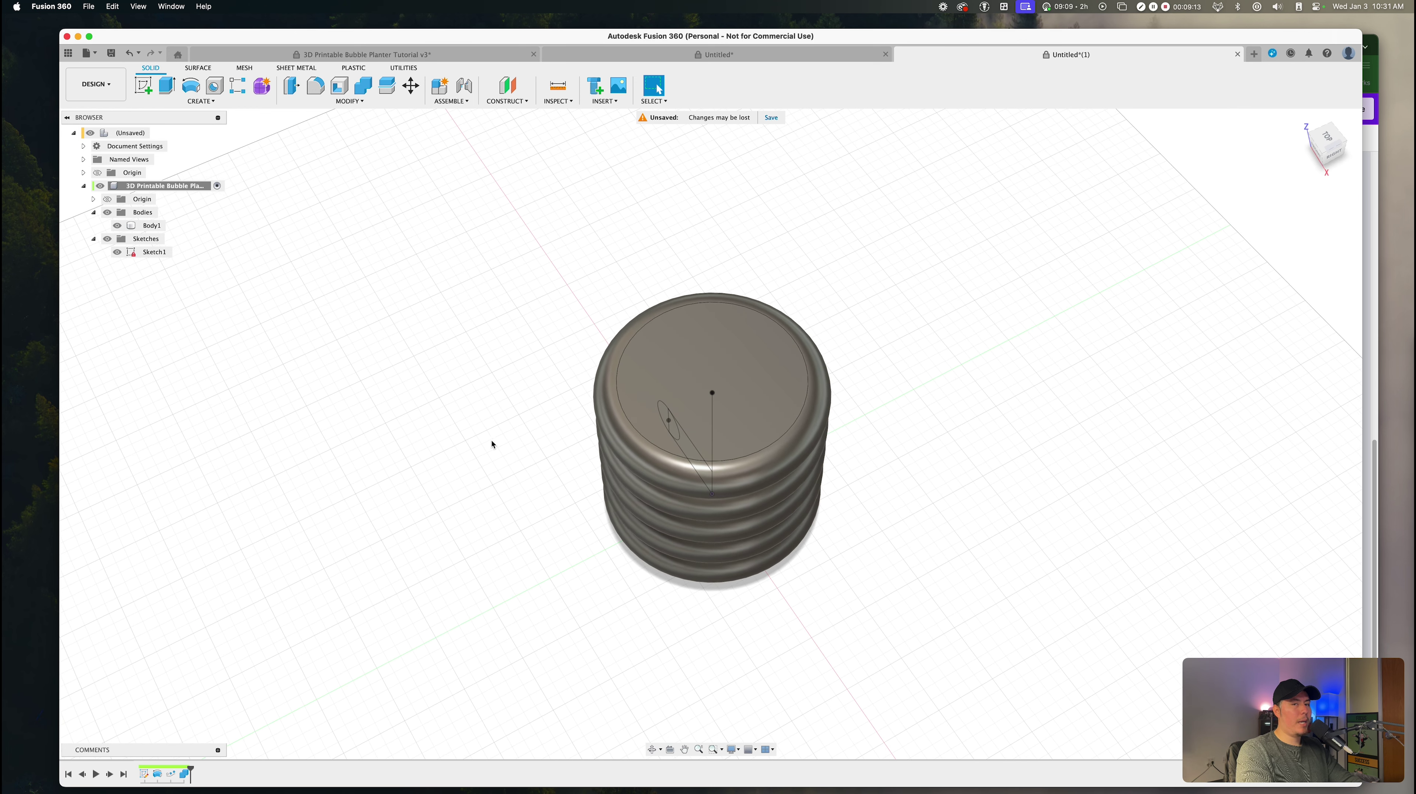
click(677, 353)
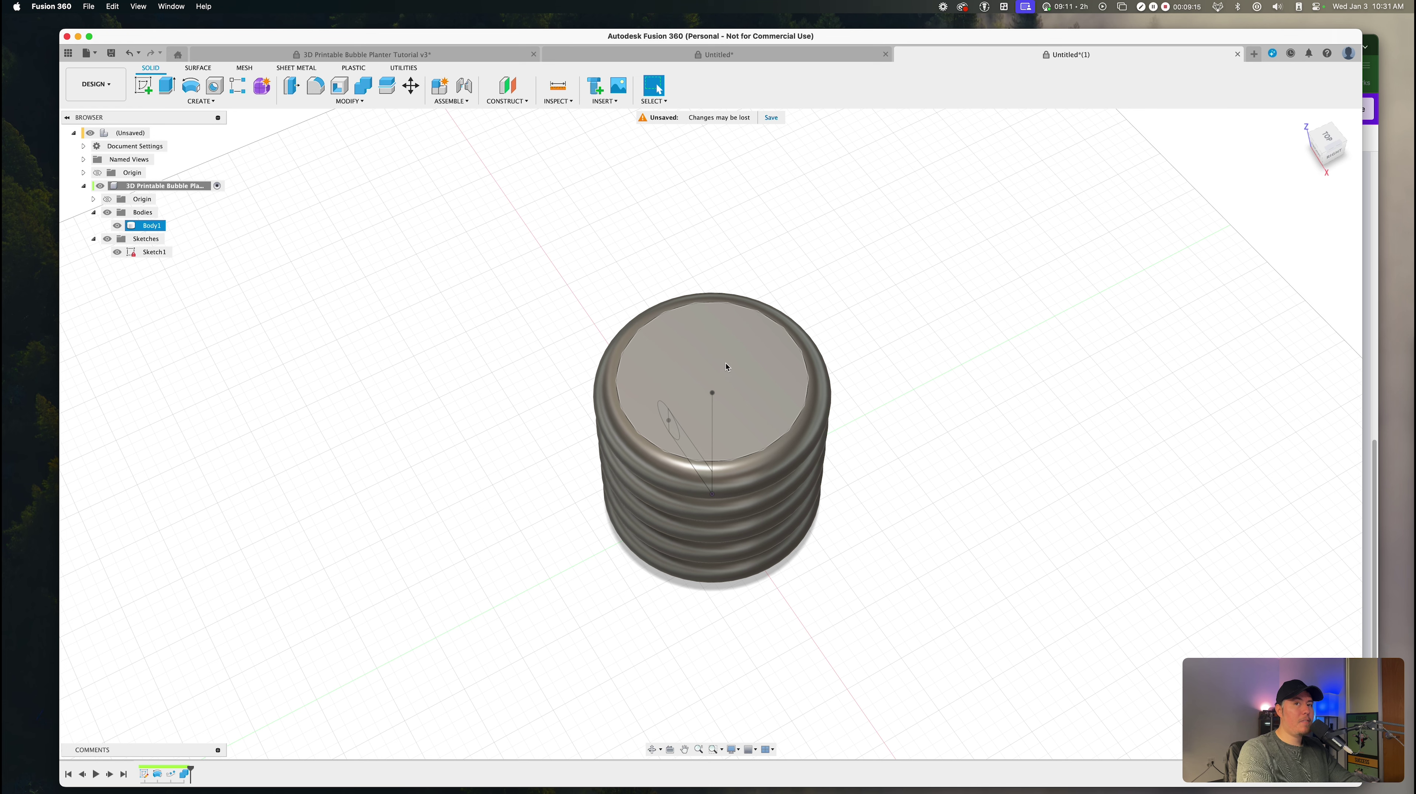
click(510, 412)
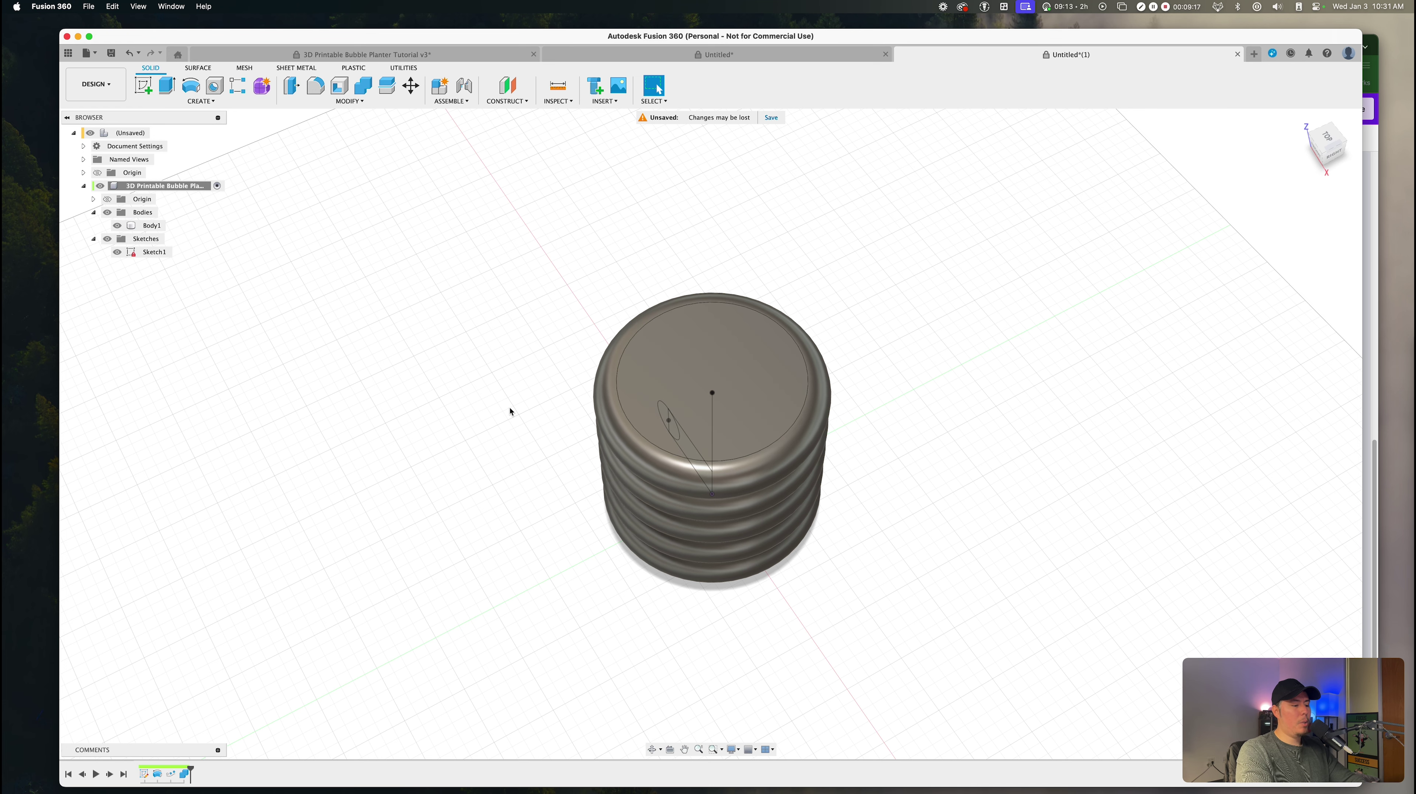
Step: Sketch on the planter's flat top face and offset its circular edge by -2.5 mm towards the centre
key(o)
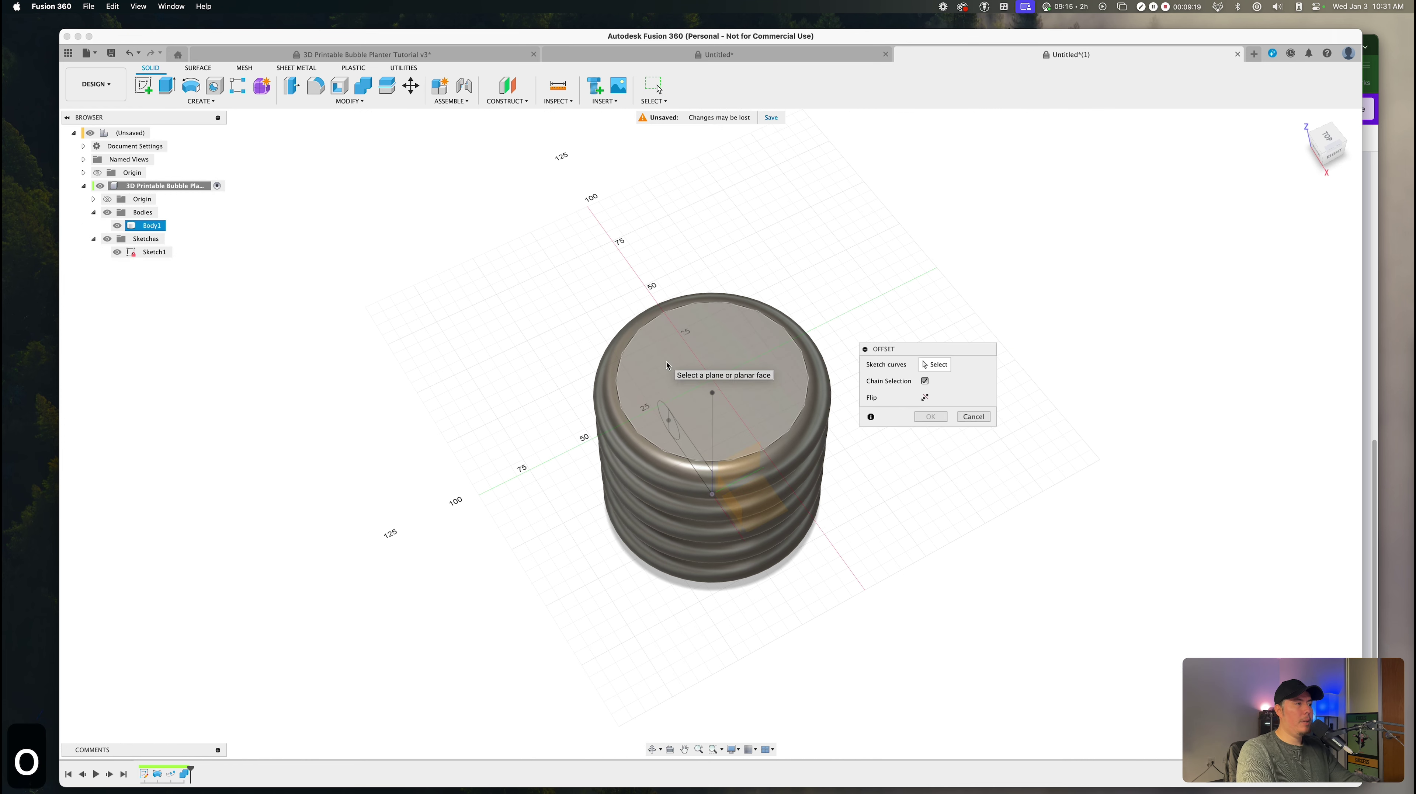
click(667, 367)
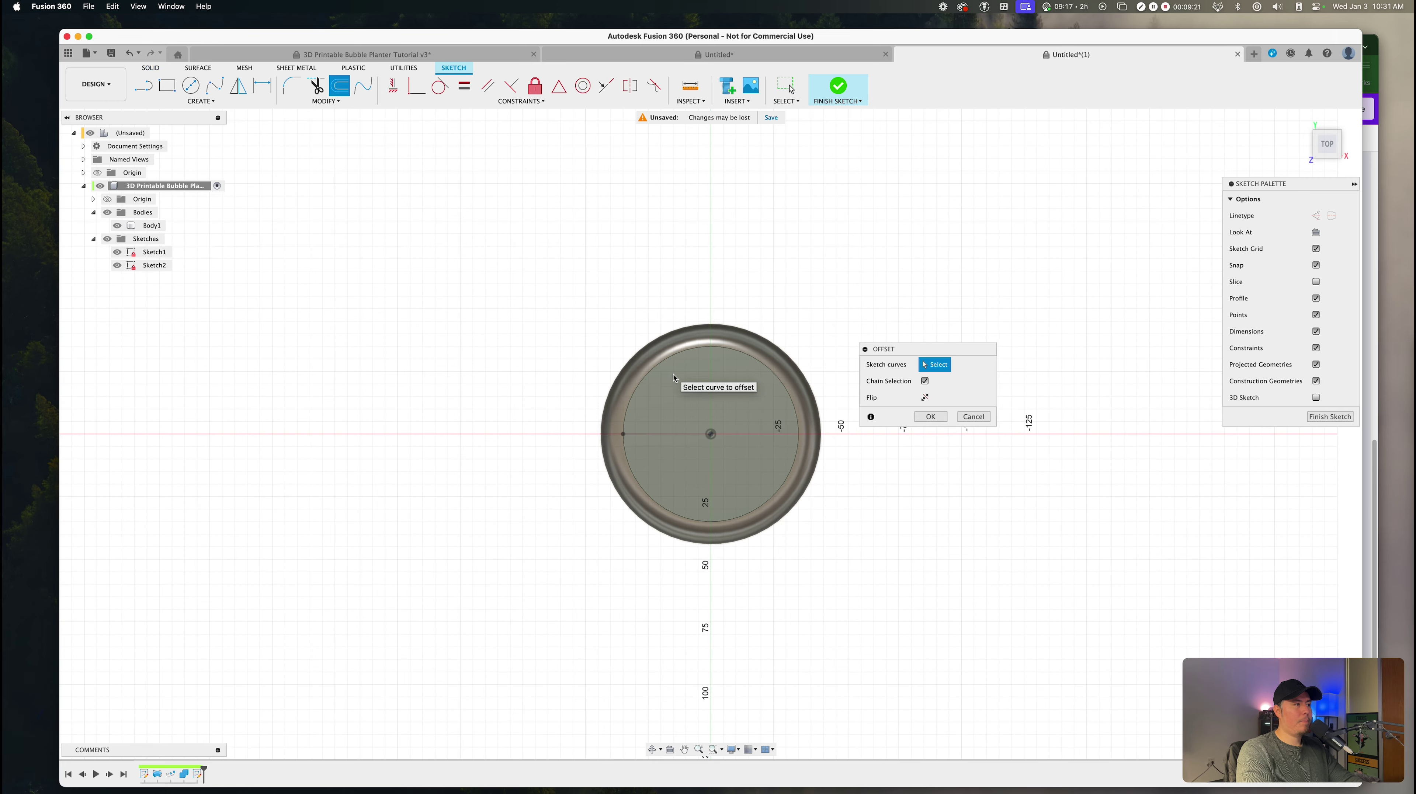
scroll(673, 378, up, 5)
middle_drag(680, 448, 655, 339)
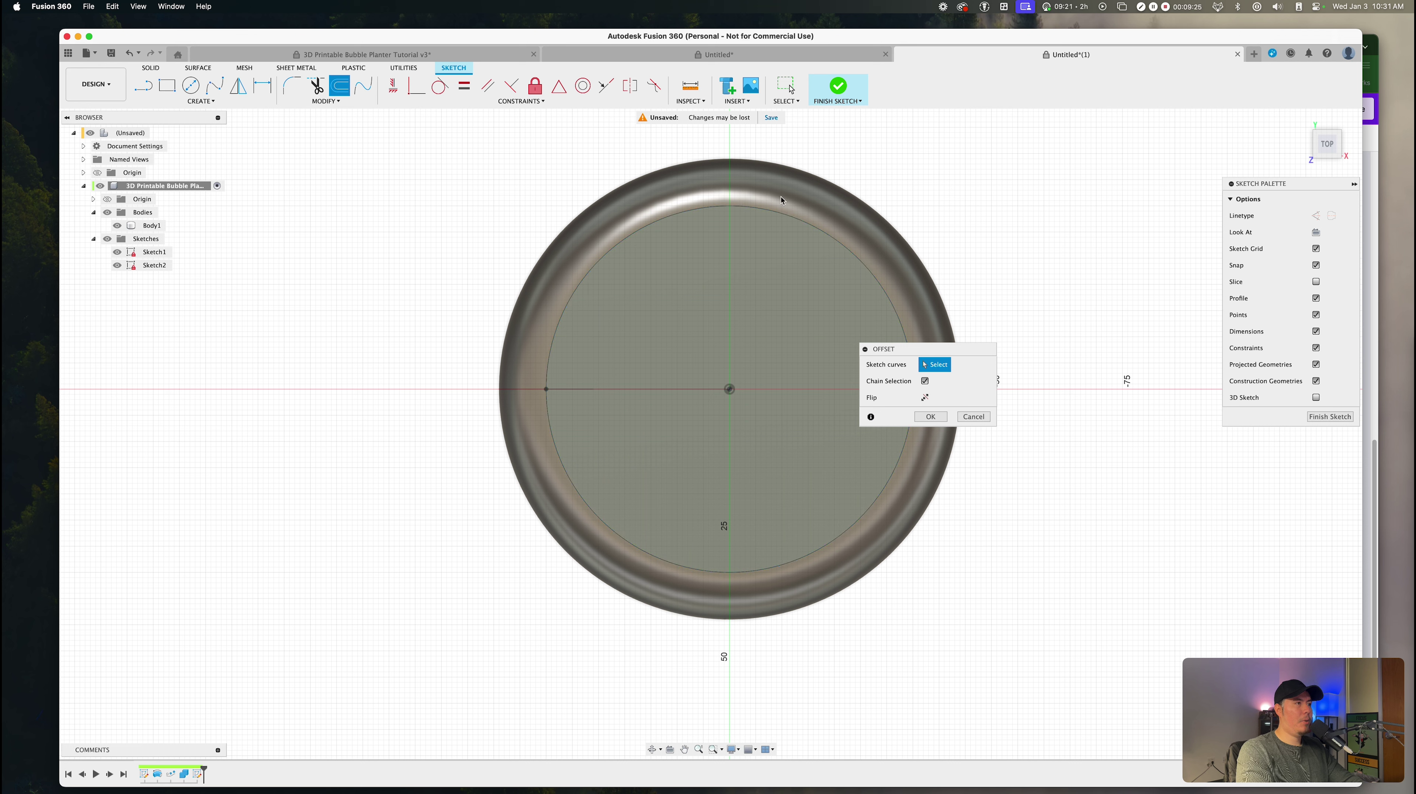
click(580, 289)
drag(577, 284, 603, 301)
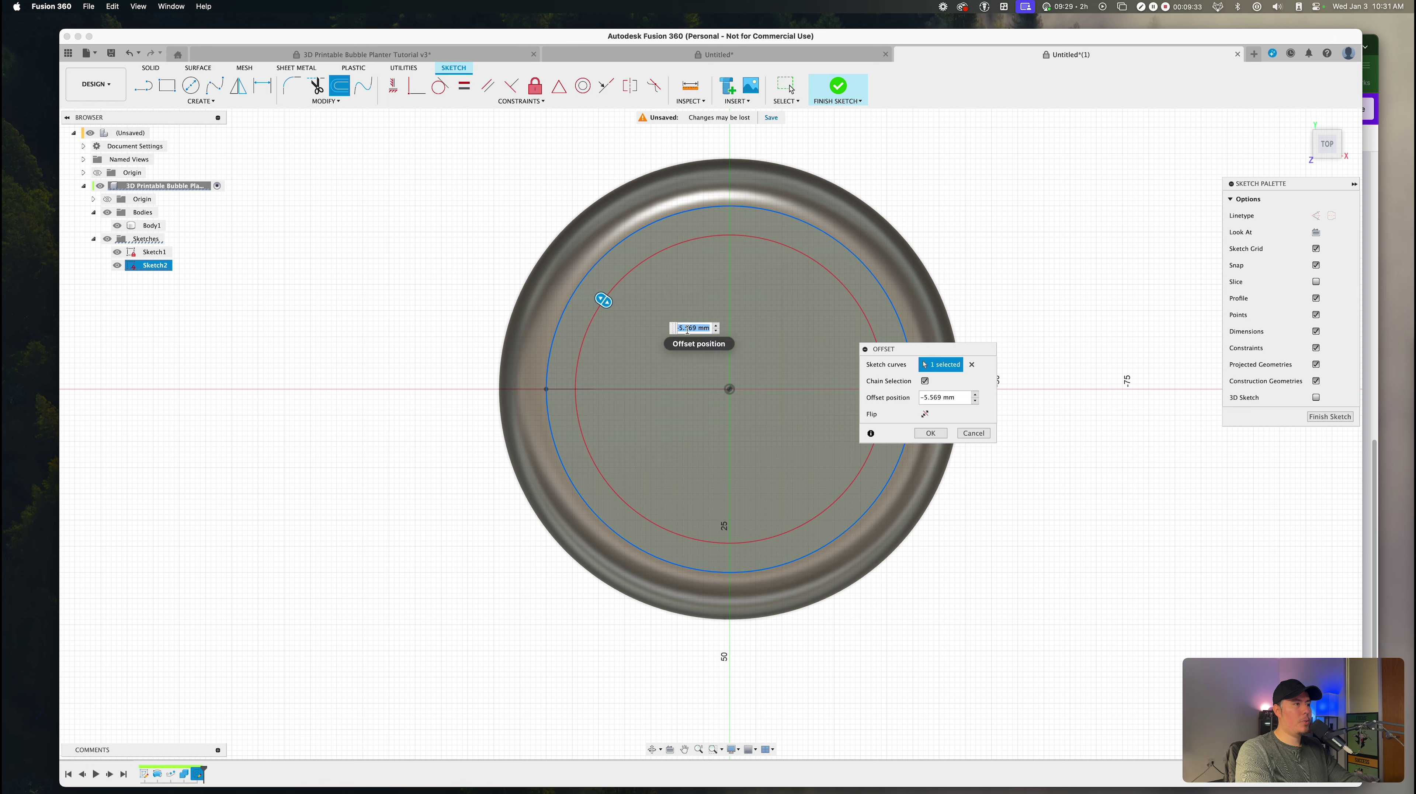
text(-2.5)
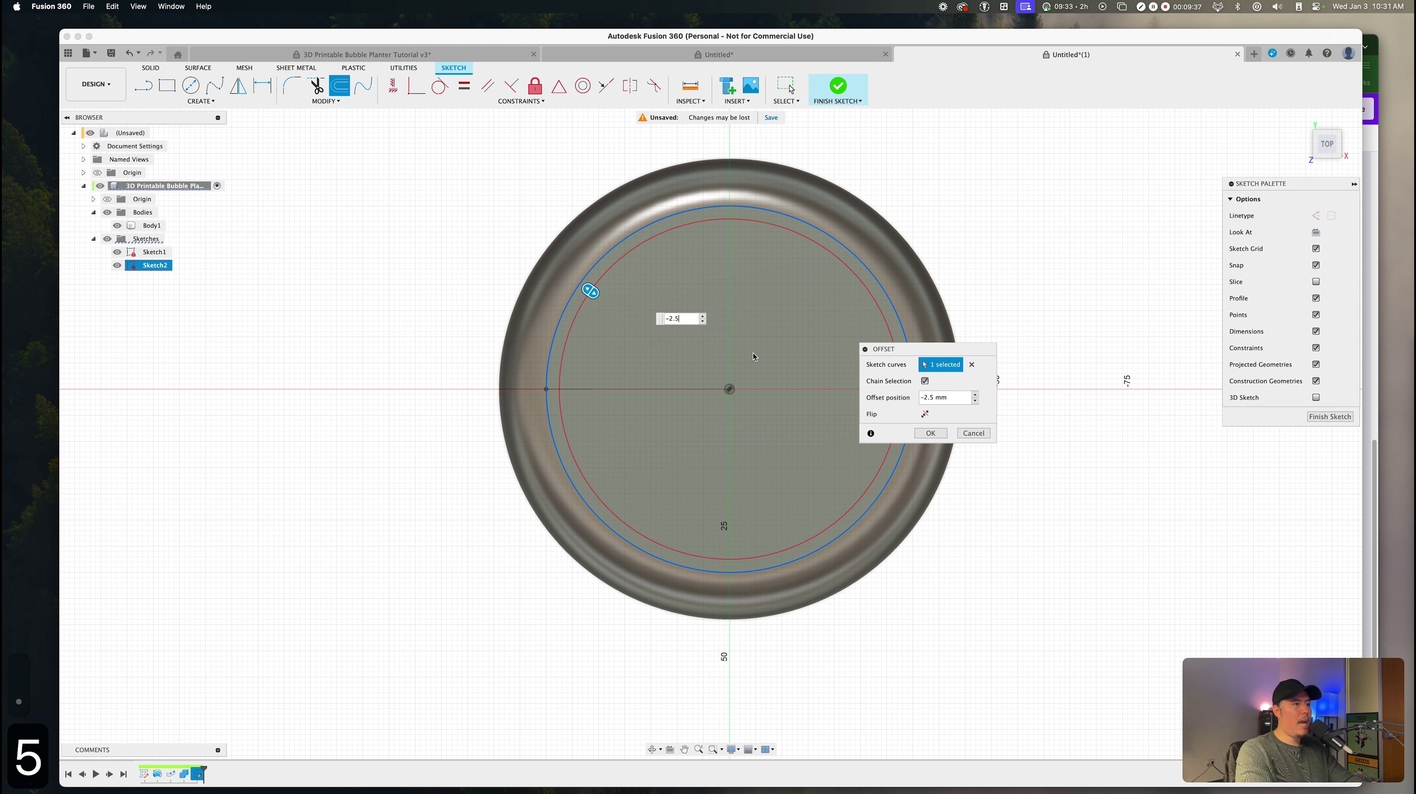
click(930, 433)
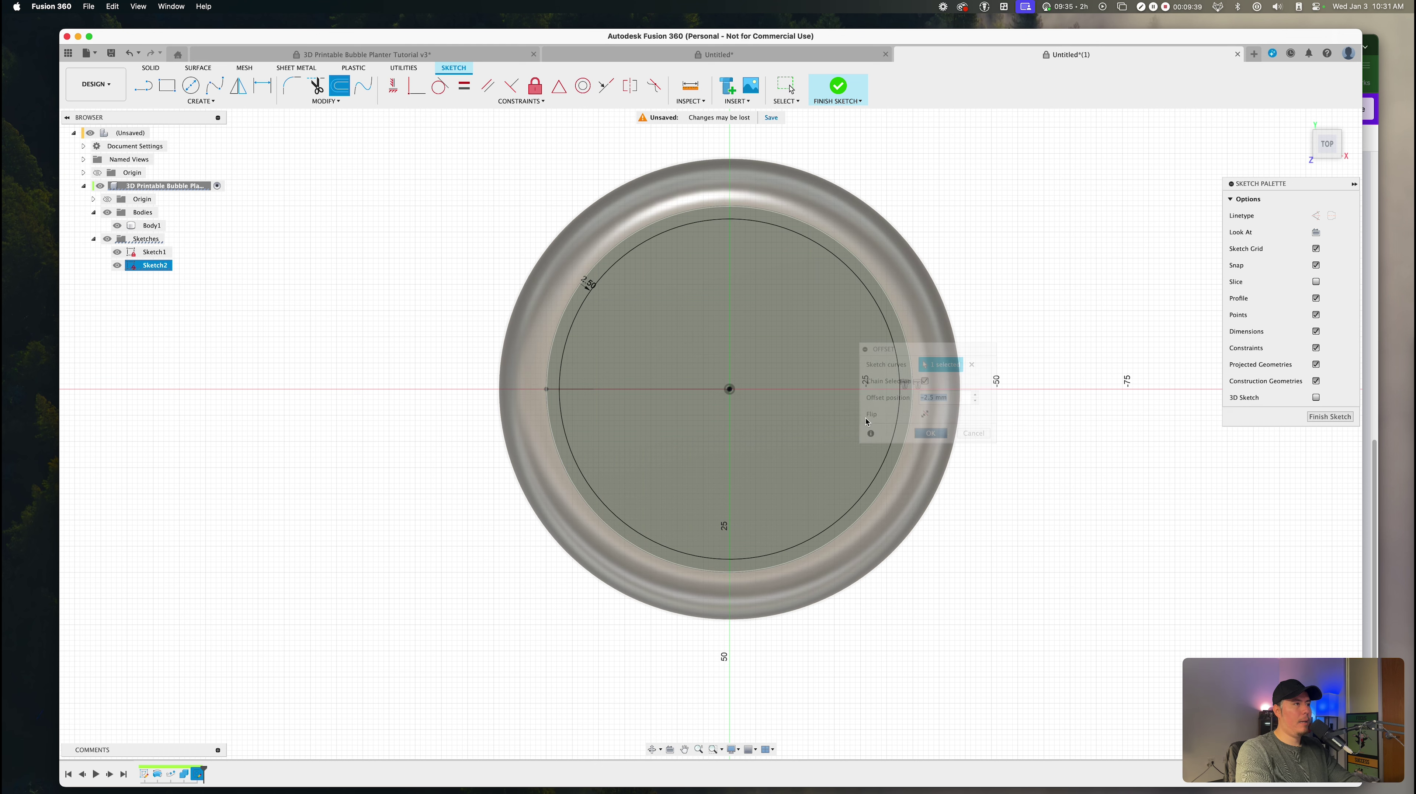
Step: Extrude the inner circular profile on the top face by -75 mm as a cut to hollow out the planter
mouse_move(661, 449)
shift+middle_down()
mouse_move(640, 412)
mouse_move(567, 383)
mouse_move(617, 272)
mouse_move(625, 325)
shift+middle_up()
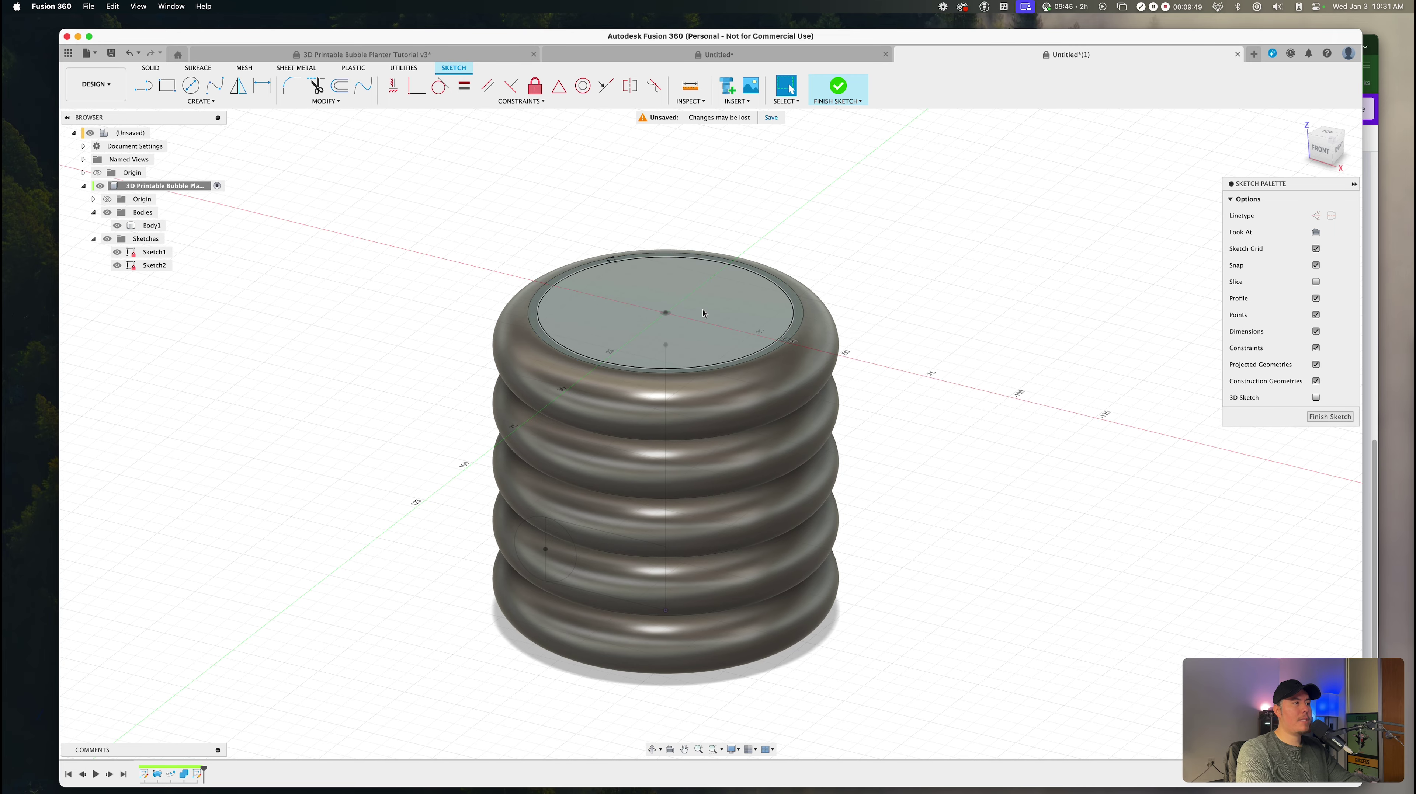
middle_drag(433, 439, 505, 401)
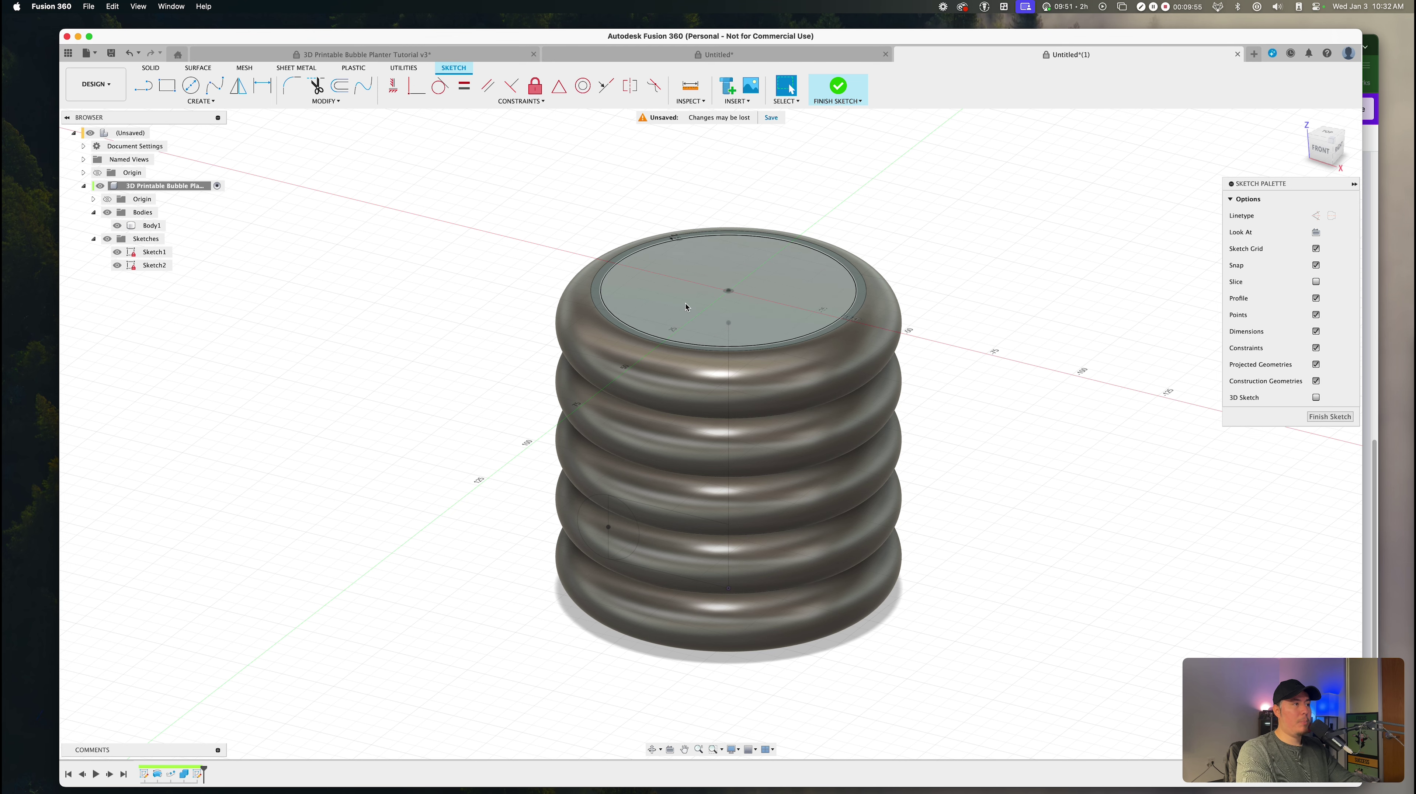
key(e)
click(699, 319)
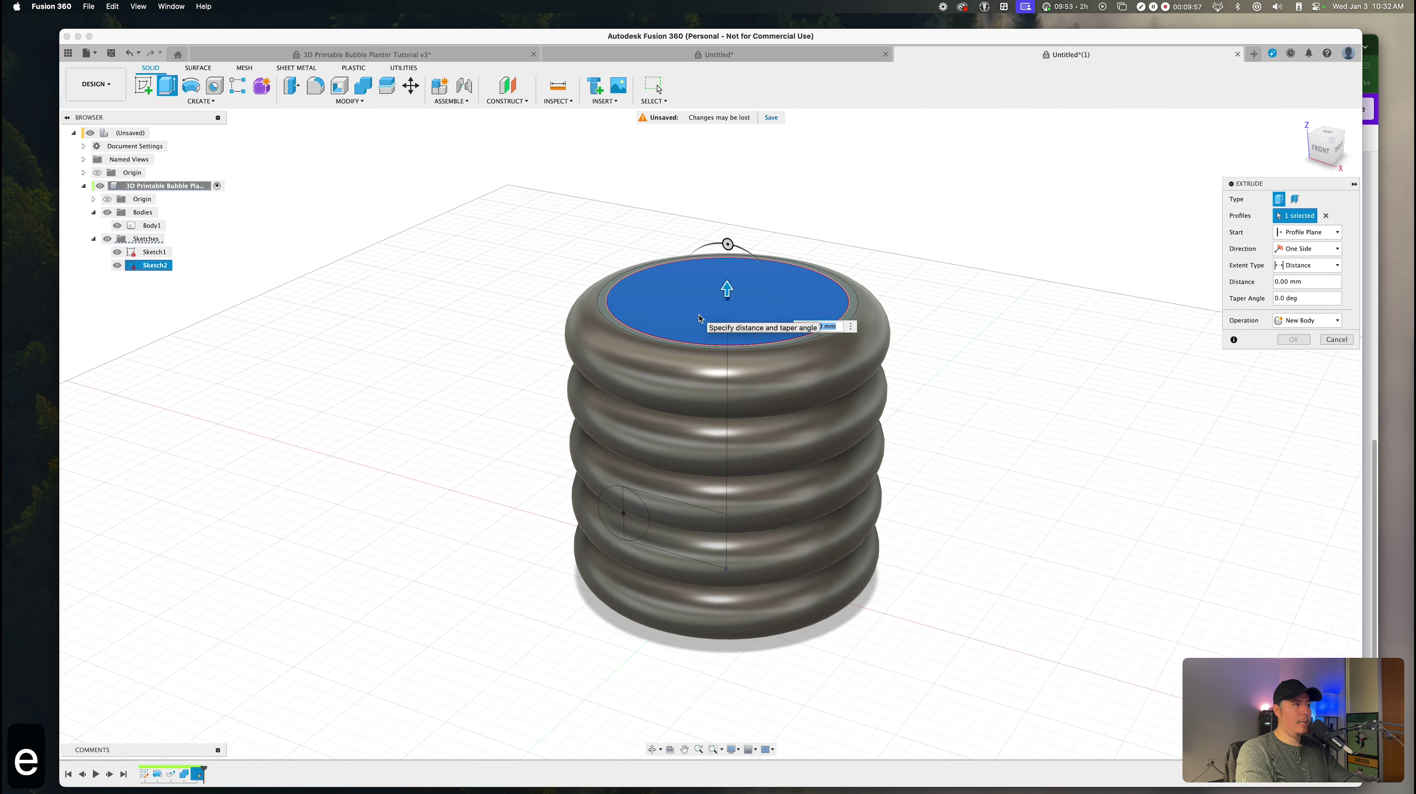
drag(726, 286, 727, 468)
text(-75)
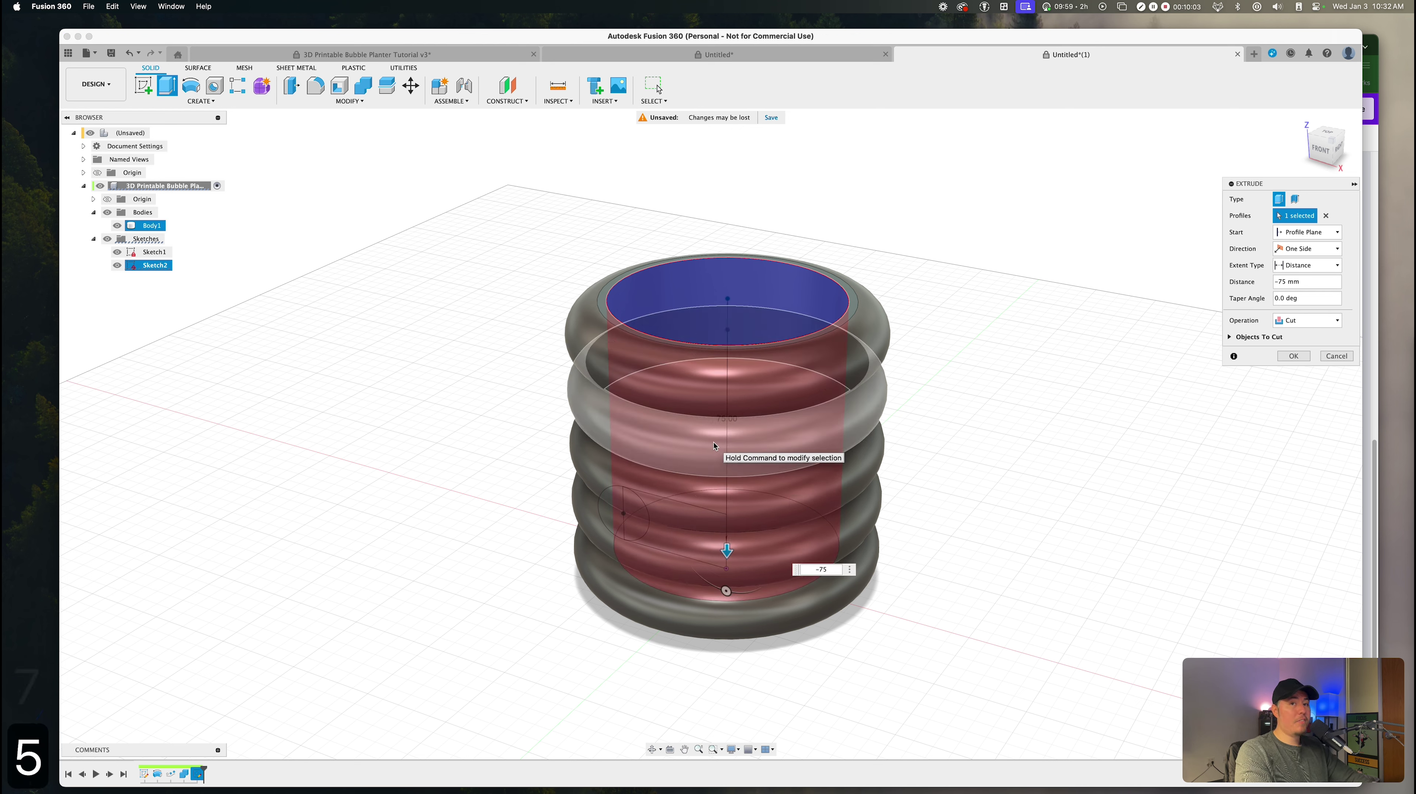
key(Return)
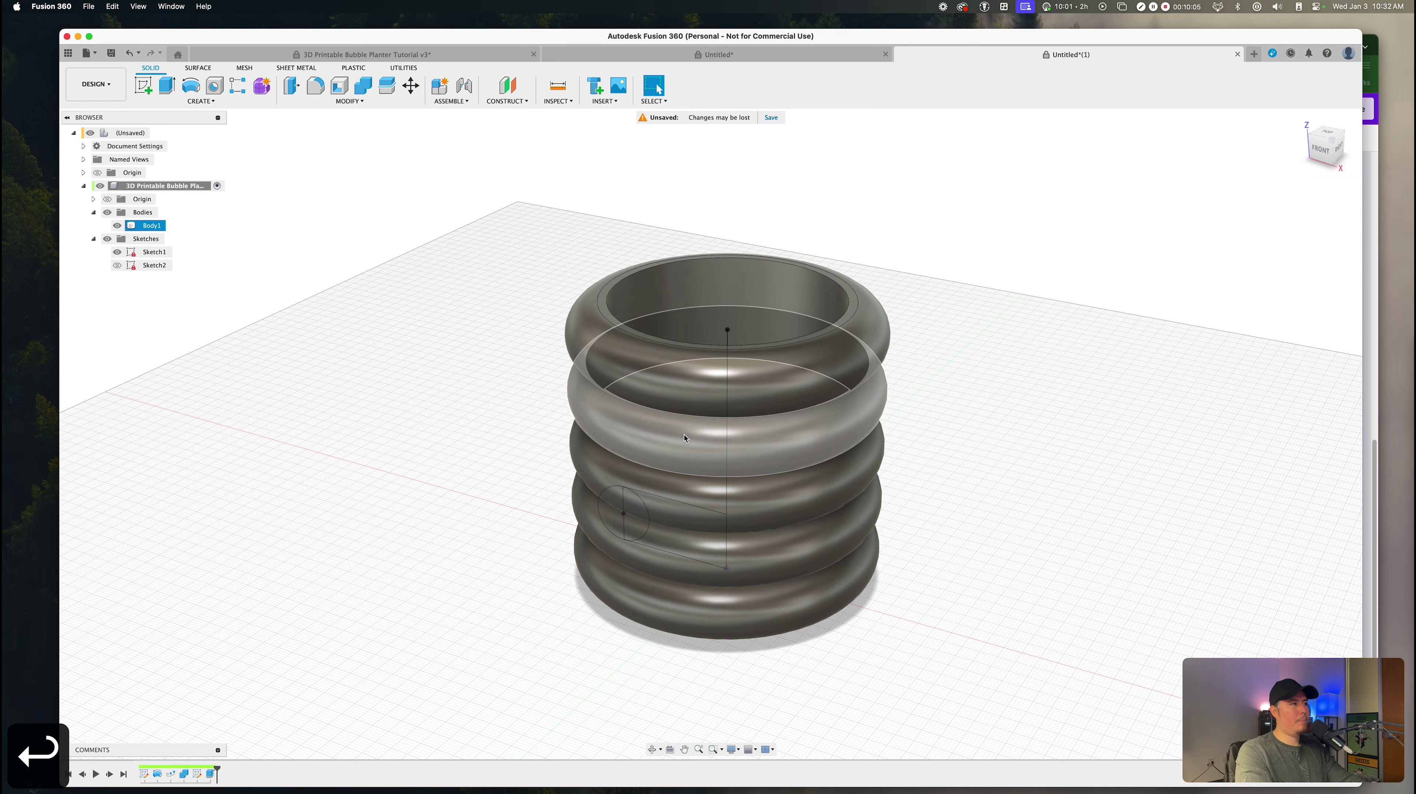
Step: Examine the hollowed body from the side and compare it with the finished planter in the 3D Printable Bubble Planter Tutorial v3 document
shift+middle_drag(692, 438, 738, 443)
click(739, 443)
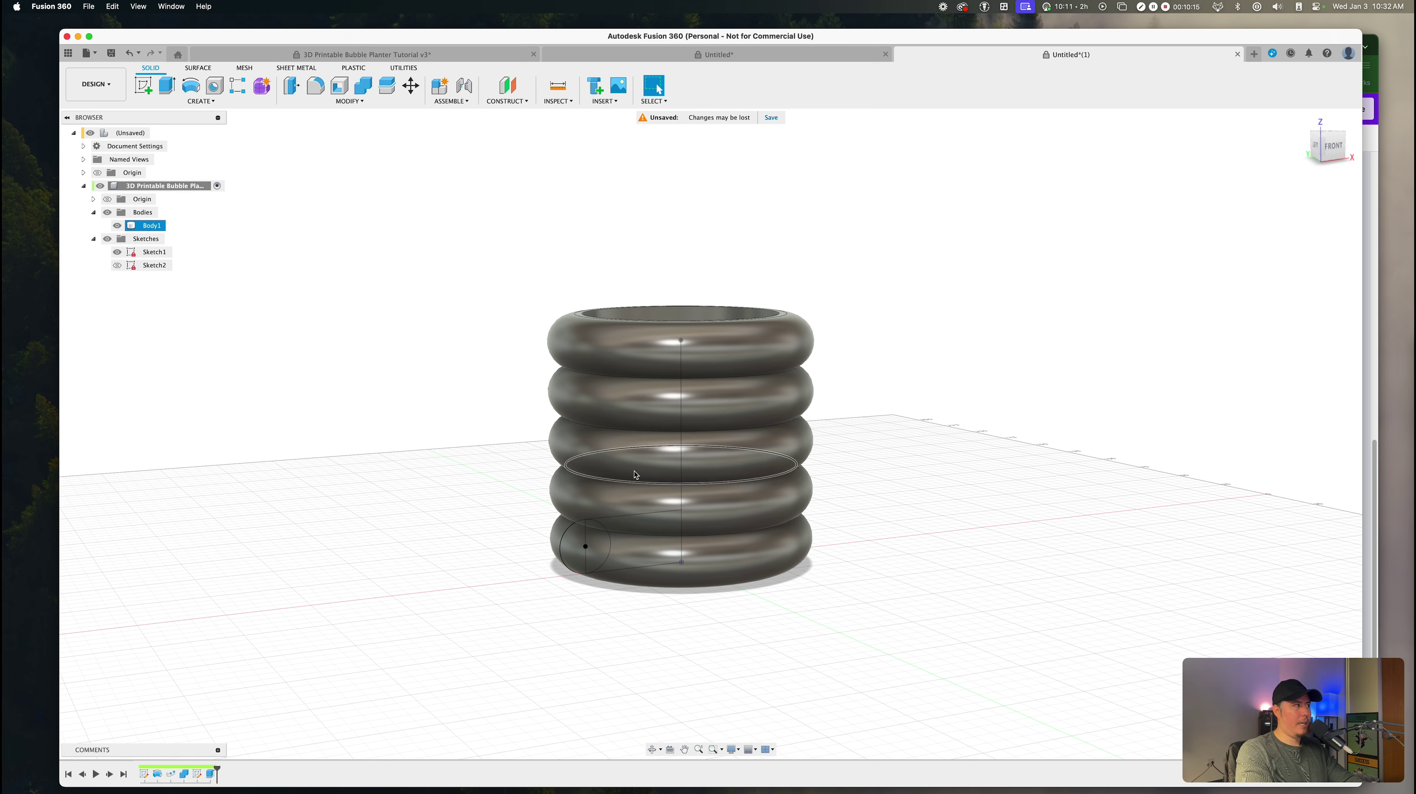
mouse_move(628, 460)
shift+middle_down()
mouse_move(613, 449)
mouse_move(637, 434)
shift+middle_up()
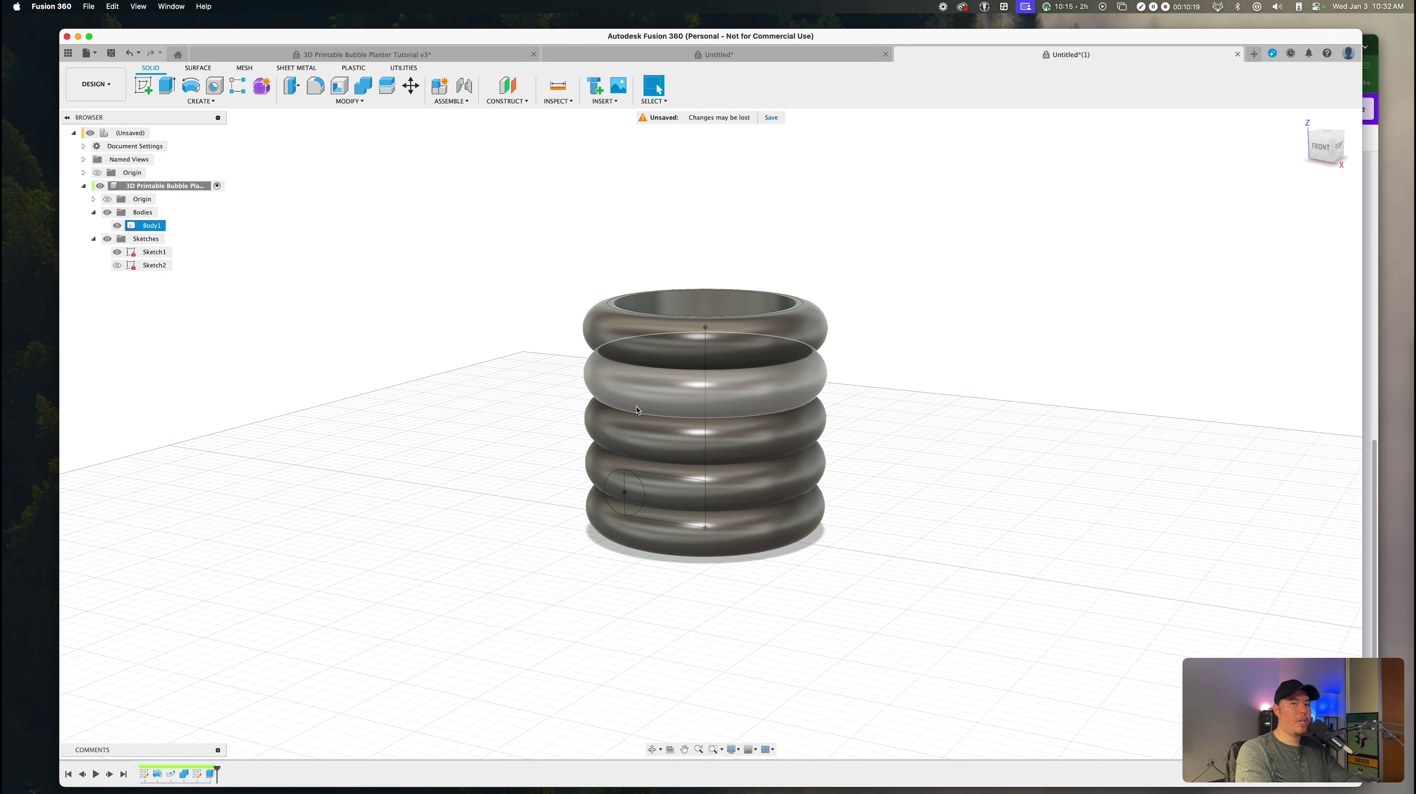
click(361, 54)
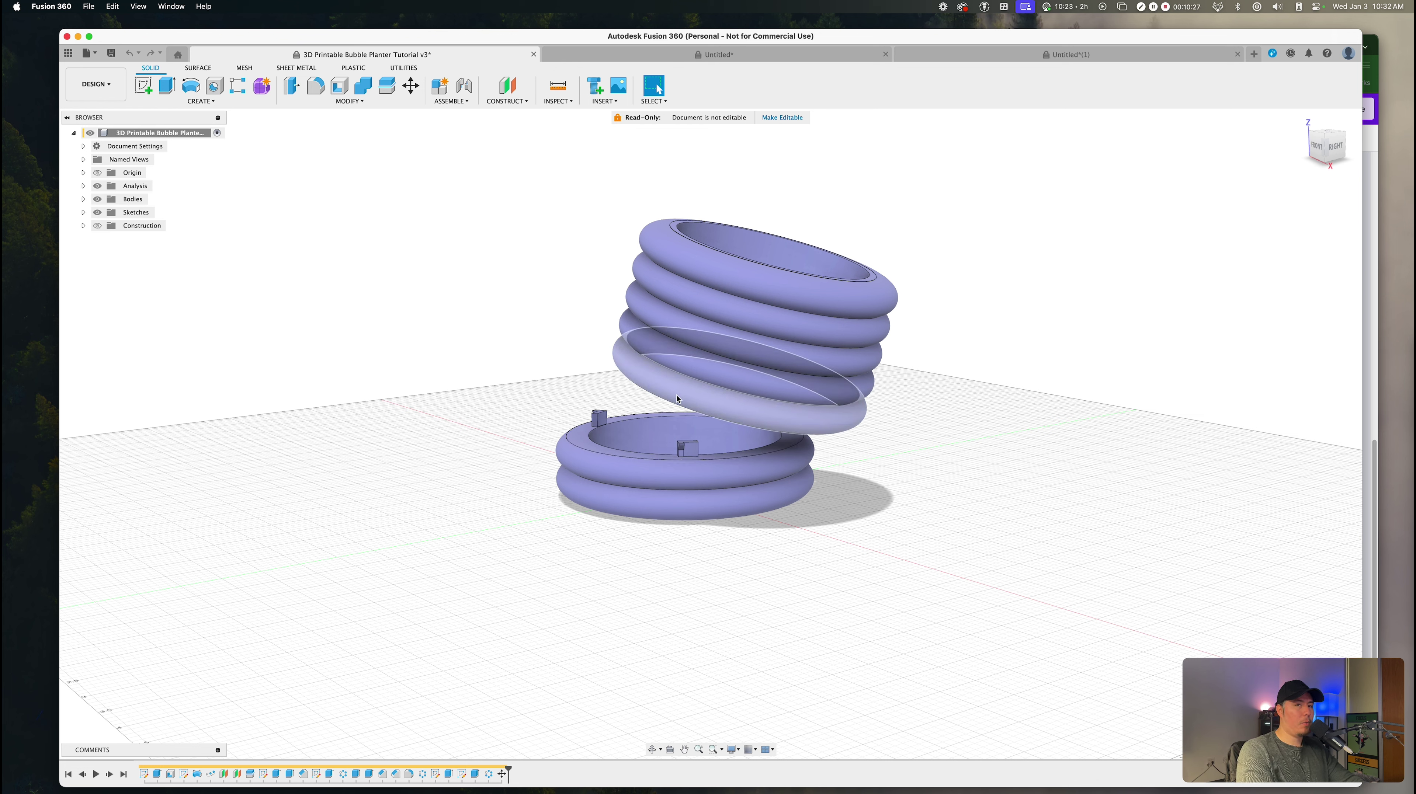
click(1067, 54)
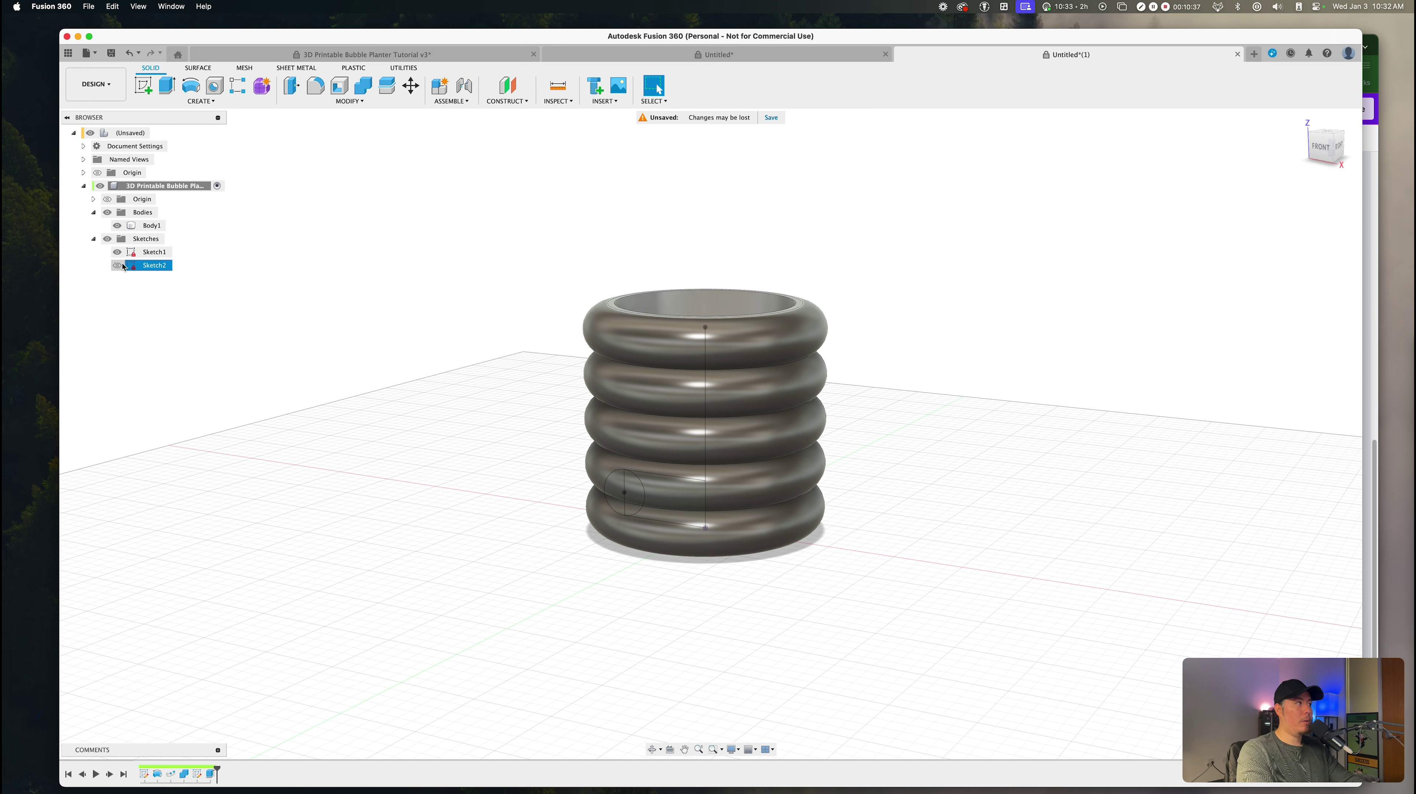
Step: Hide Sketch1 and open the Appearance settings in the Render workspace
click(117, 252)
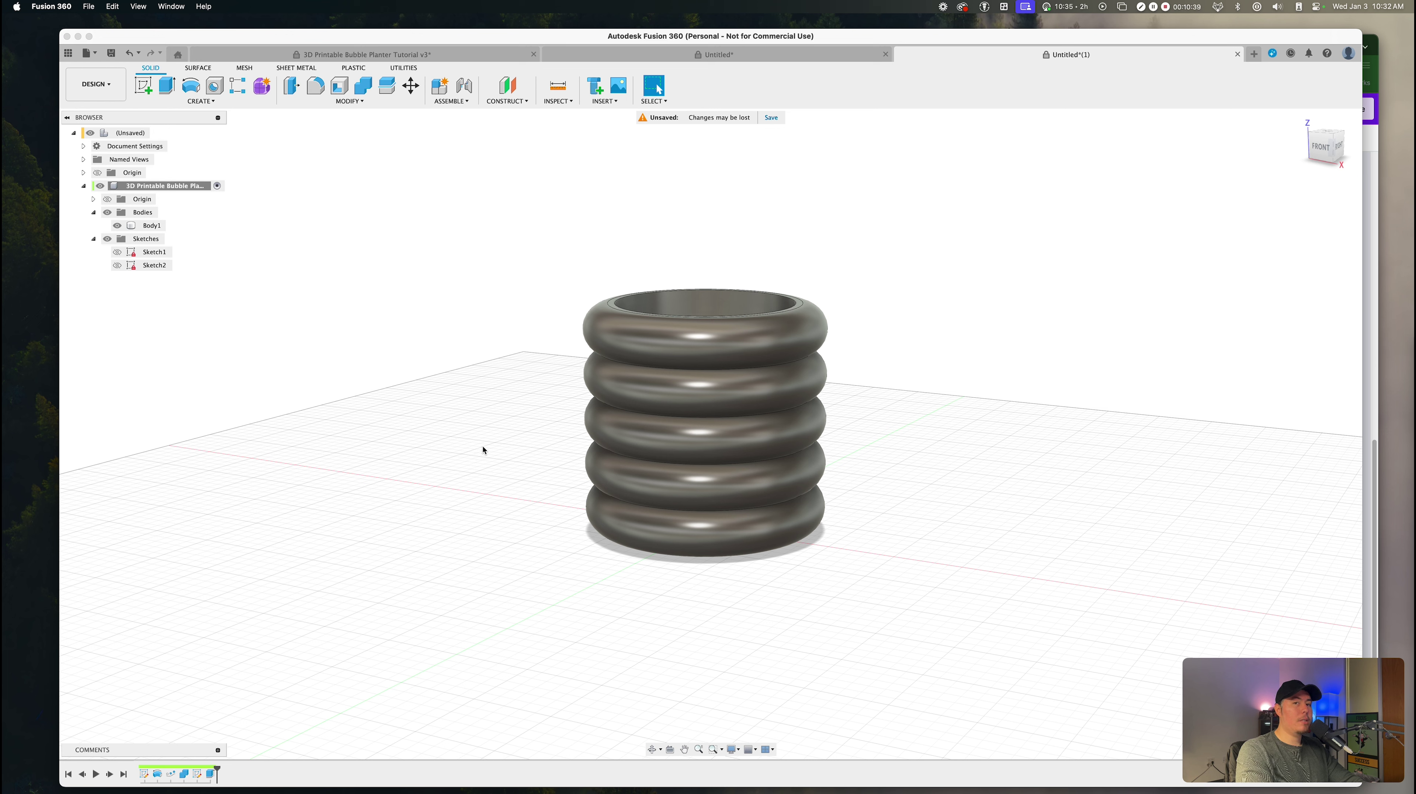
click(97, 89)
click(85, 150)
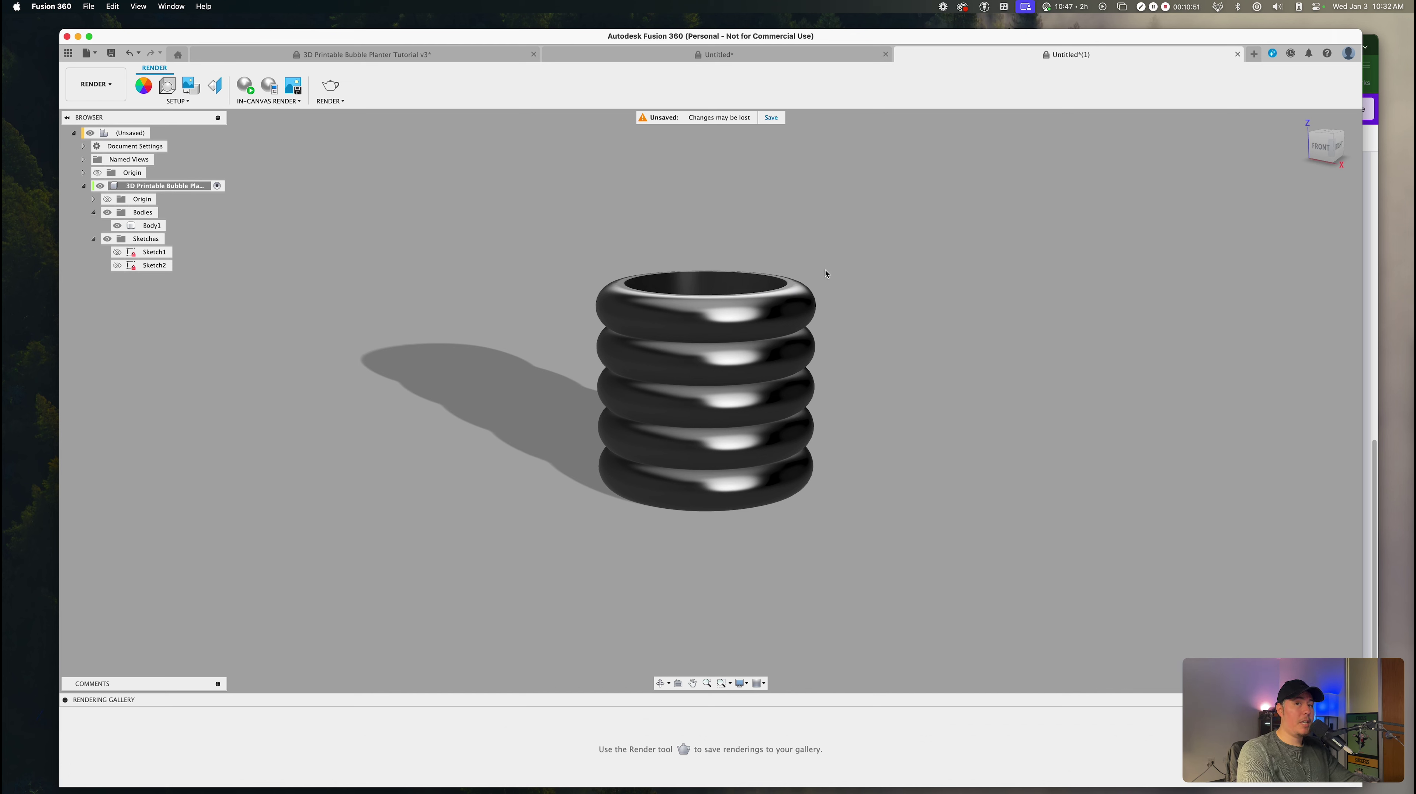
key(a)
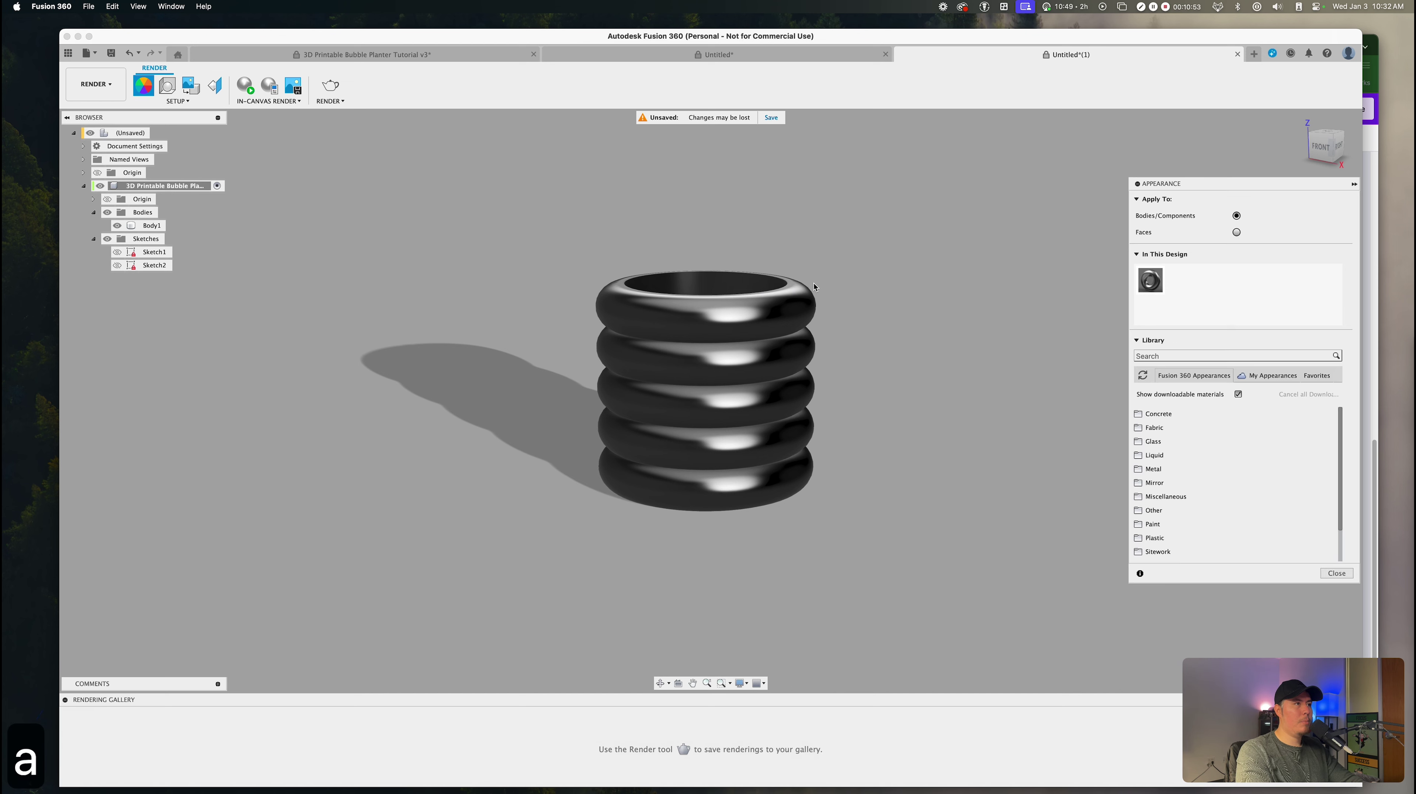